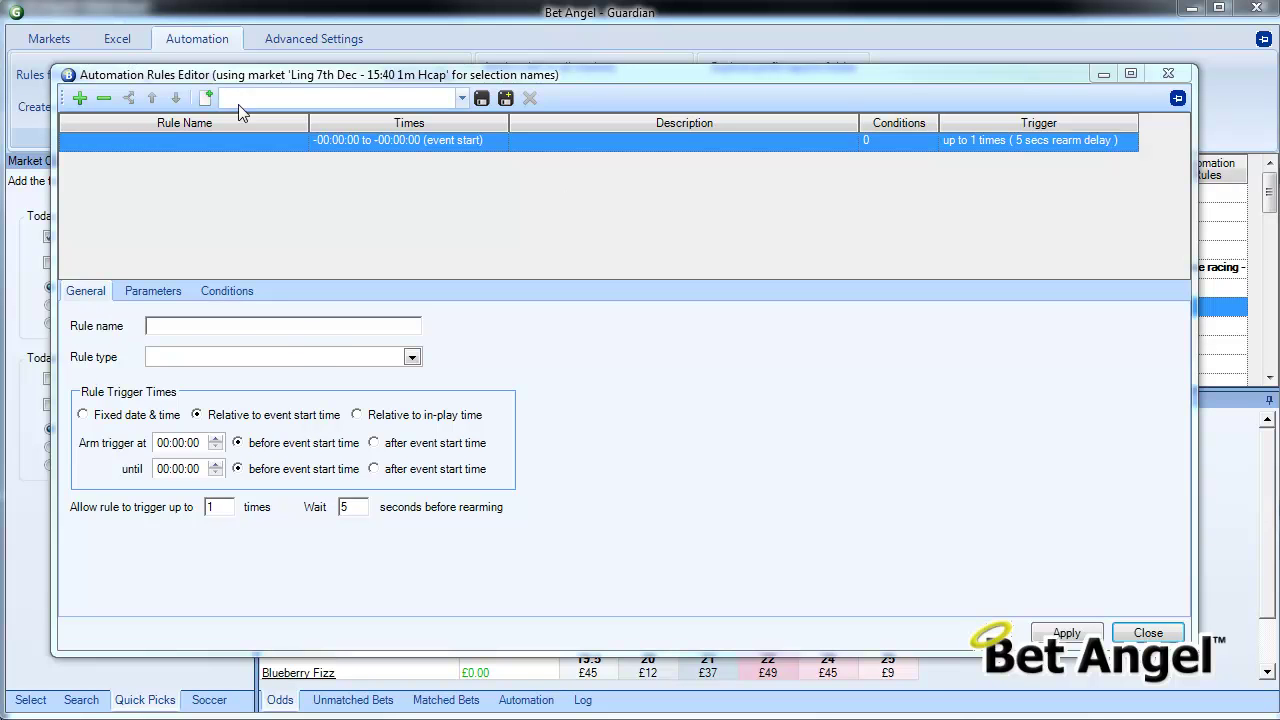
Look through the list of saved automation rules files in the rules editor.
{"action": "left_click", "coordinate": [462, 97]}
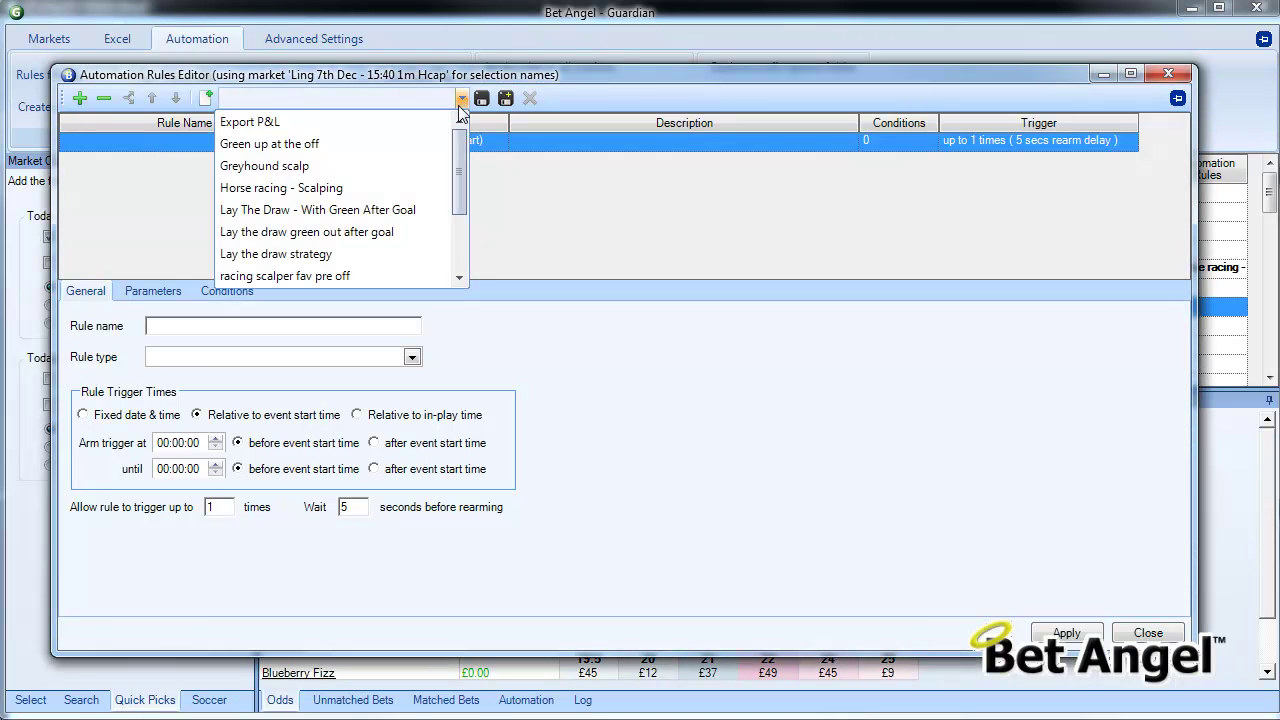
{"action": "scroll", "coordinate": [462, 198], "scroll_direction": "down", "scroll_amount": 2}
{"action": "scroll", "coordinate": [459, 171], "scroll_direction": "up", "scroll_amount": 2}
{"action": "left_click", "coordinate": [628, 396]}
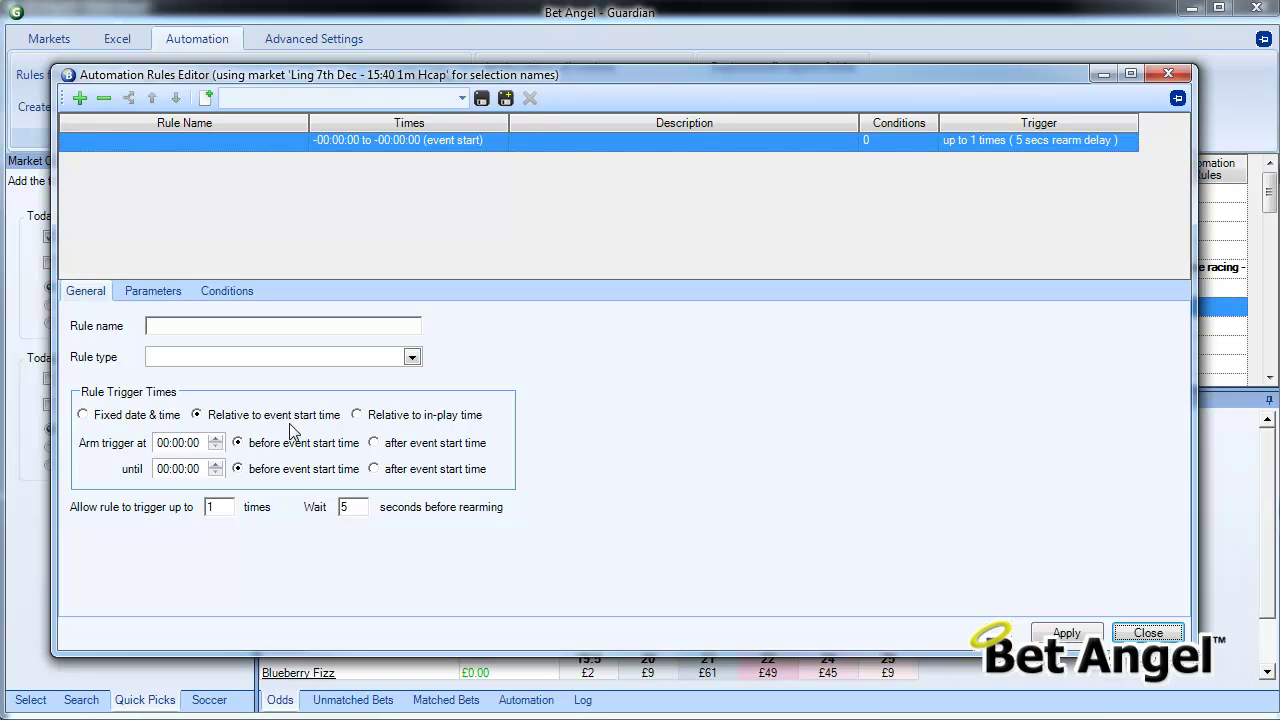
Review the available rule types and set the rule type to Place Back Bet.
{"action": "left_click", "coordinate": [411, 358]}
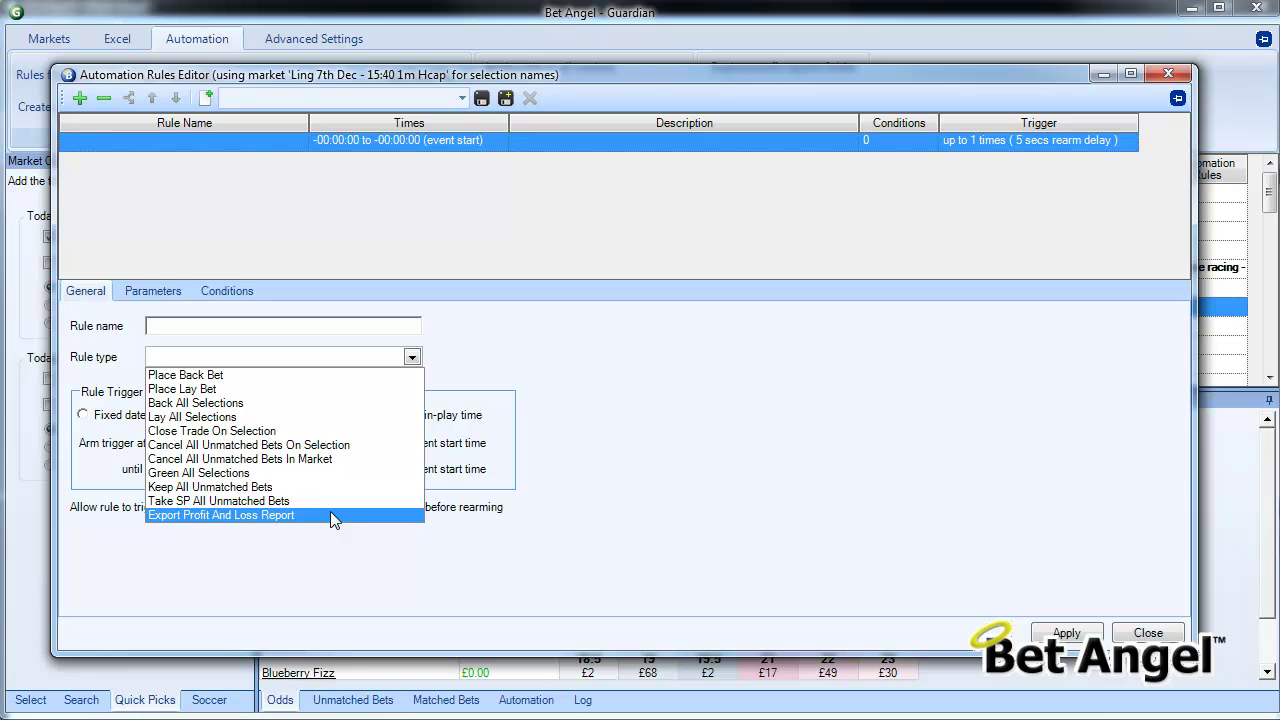
{"action": "left_click", "coordinate": [756, 435]}
{"action": "left_click", "coordinate": [135, 290]}
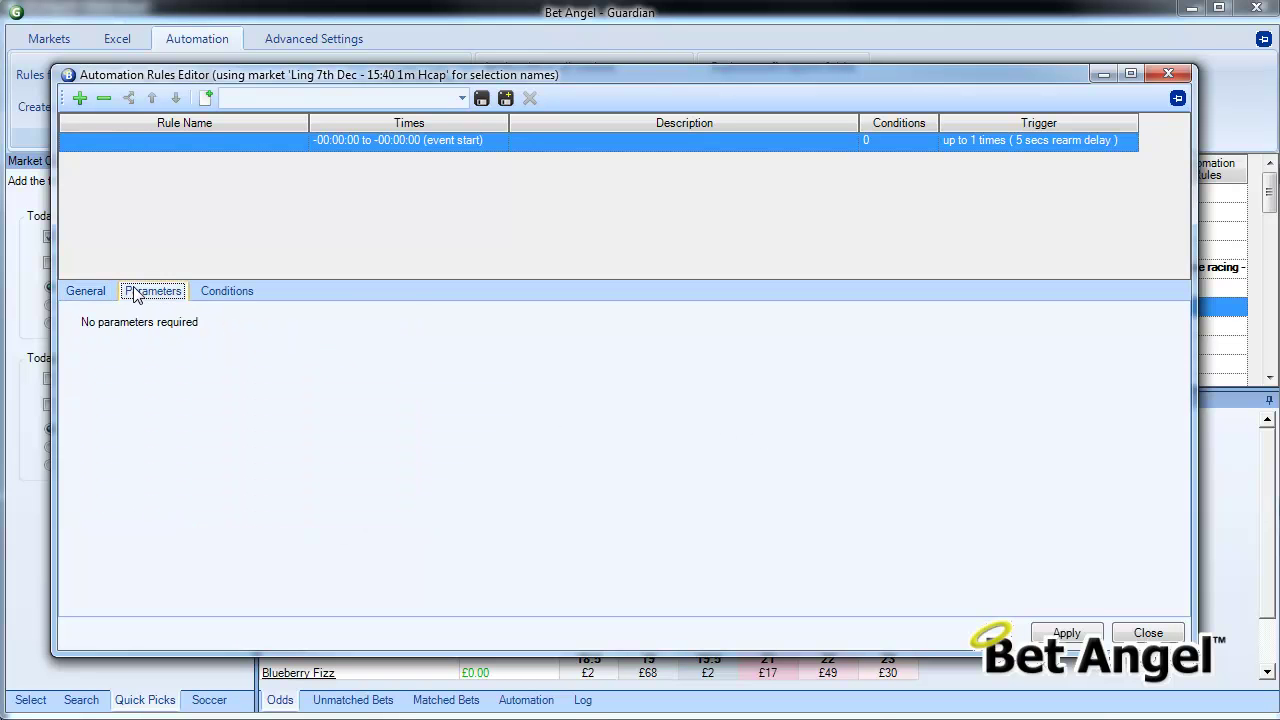
{"action": "left_click", "coordinate": [92, 291]}
{"action": "left_click", "coordinate": [272, 357]}
{"action": "left_click", "coordinate": [243, 376]}
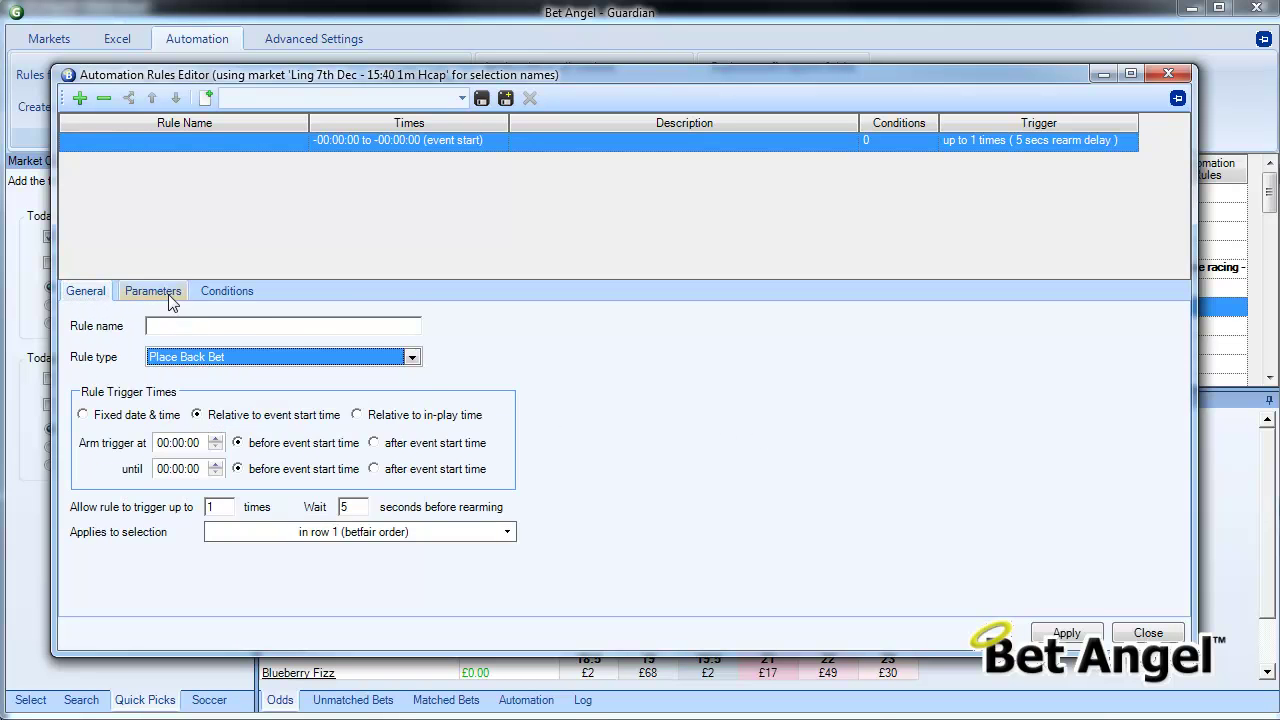
Review the price options for where the back bet can be placed in the rule's parameters.
{"action": "left_click", "coordinate": [168, 294]}
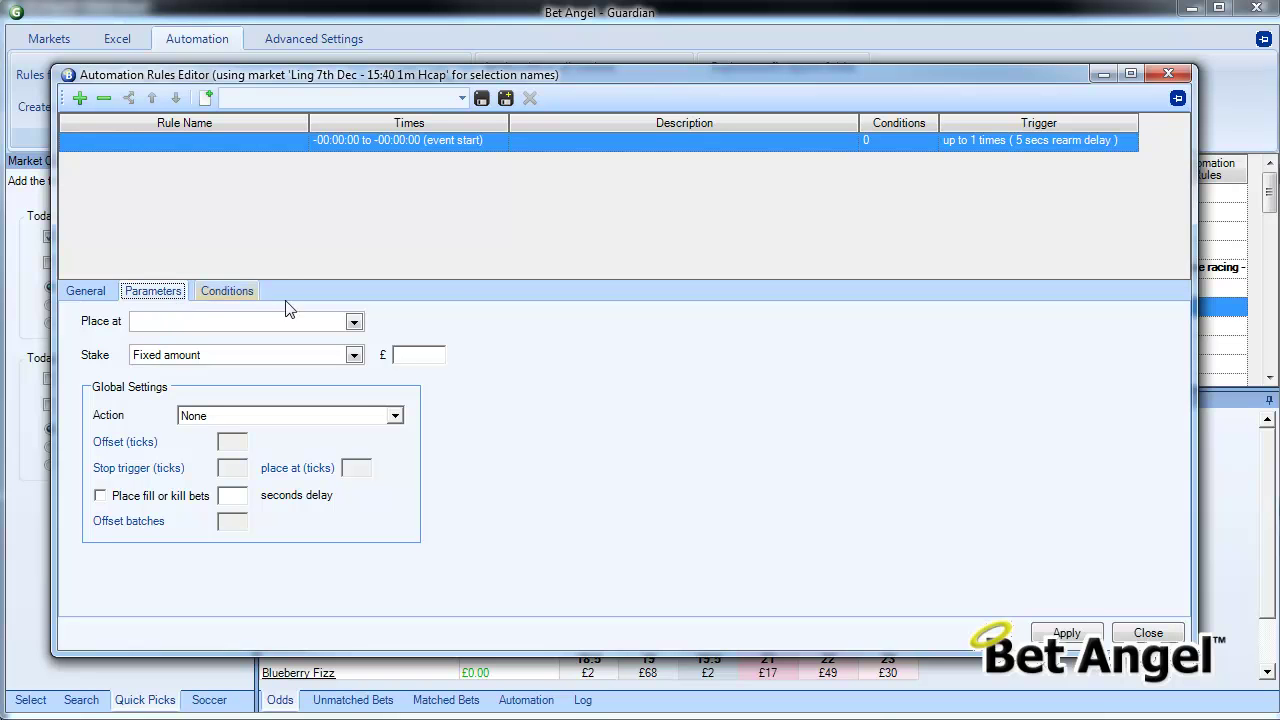
{"action": "left_click", "coordinate": [355, 322]}
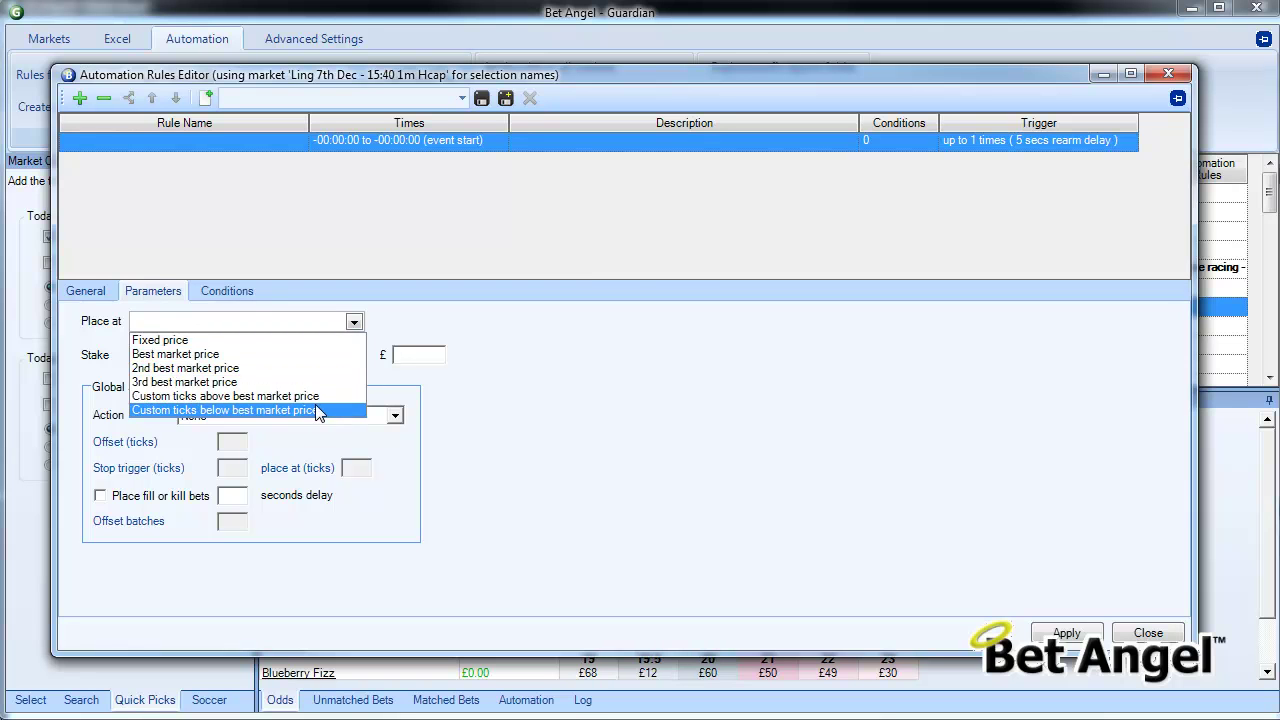
{"action": "left_click", "coordinate": [690, 420]}
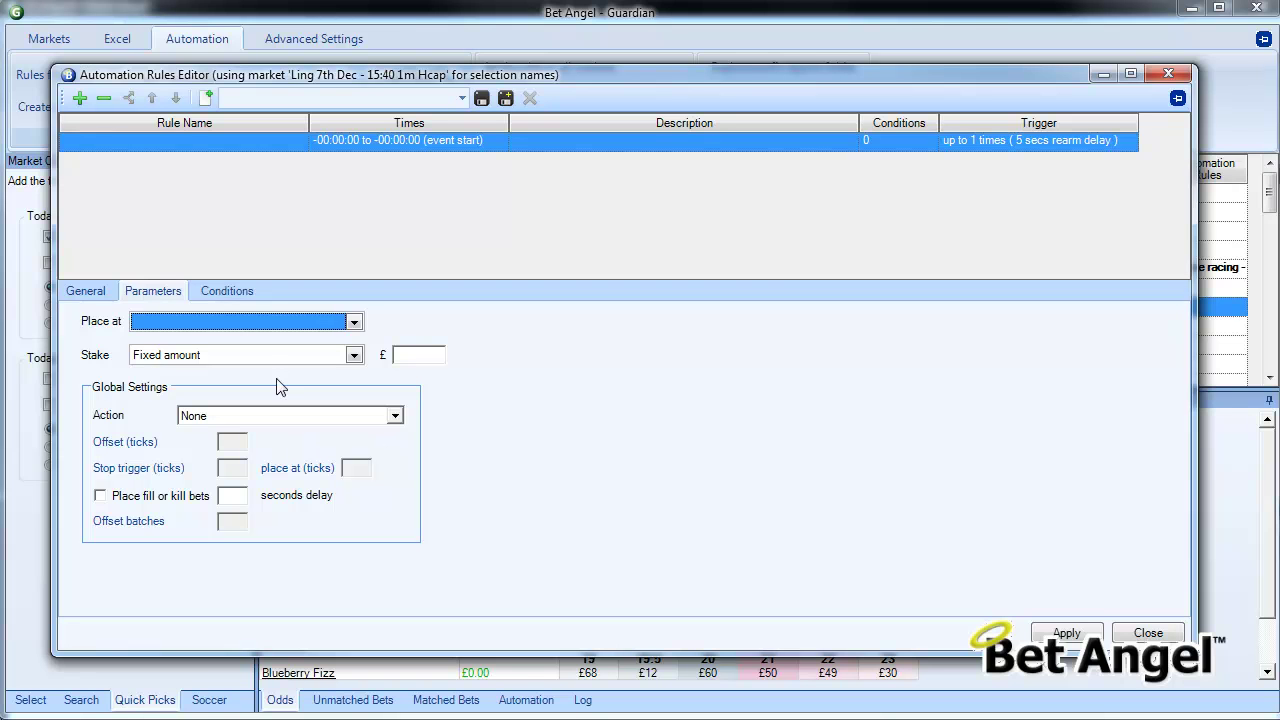
Set the back bet's stake to A percentage of balance with a value of 2 %.
{"action": "left_click", "coordinate": [352, 355]}
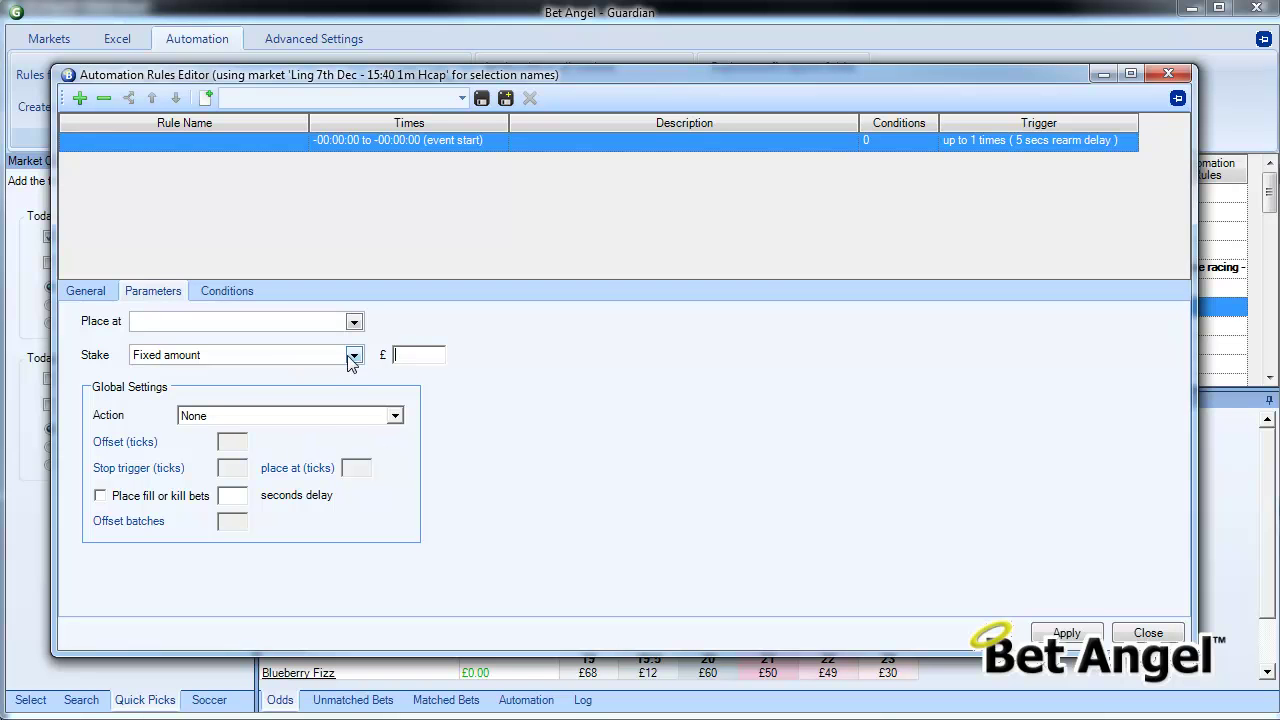
{"action": "left_click", "coordinate": [321, 386]}
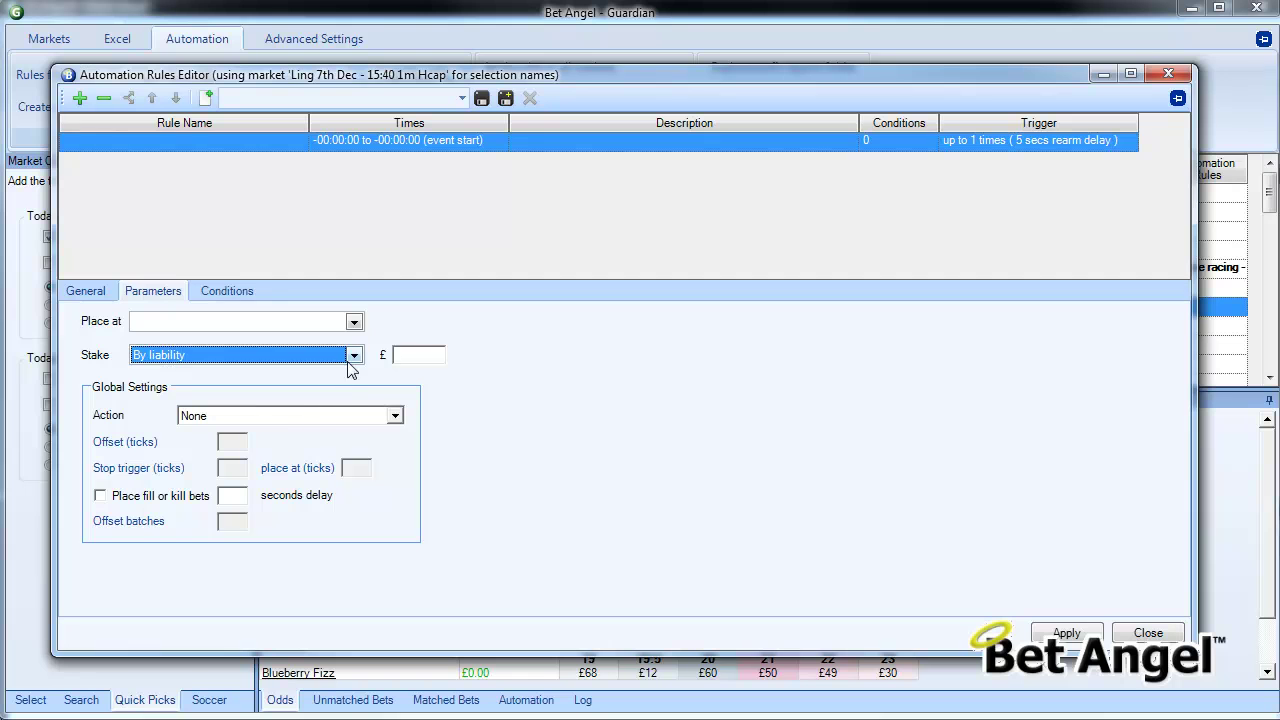
{"action": "left_click", "coordinate": [352, 355]}
{"action": "left_click", "coordinate": [332, 400]}
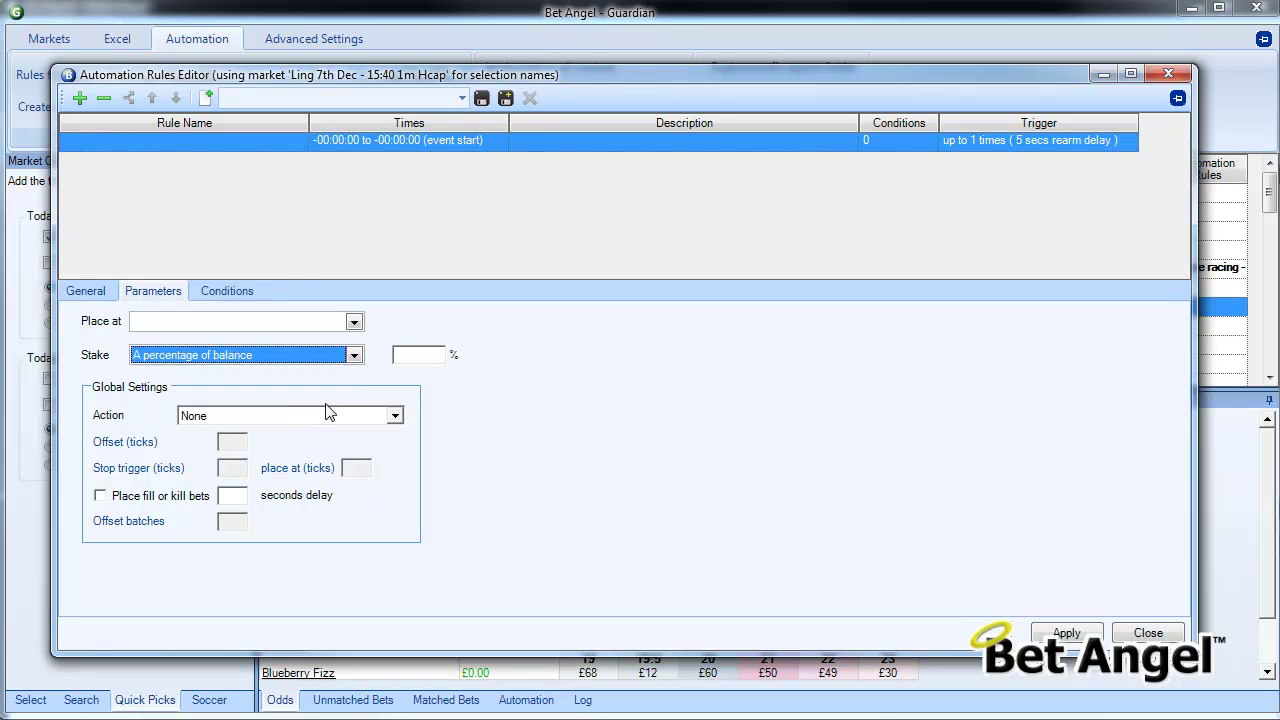
{"action": "left_click", "coordinate": [412, 356]}
{"action": "type", "text": "2"}
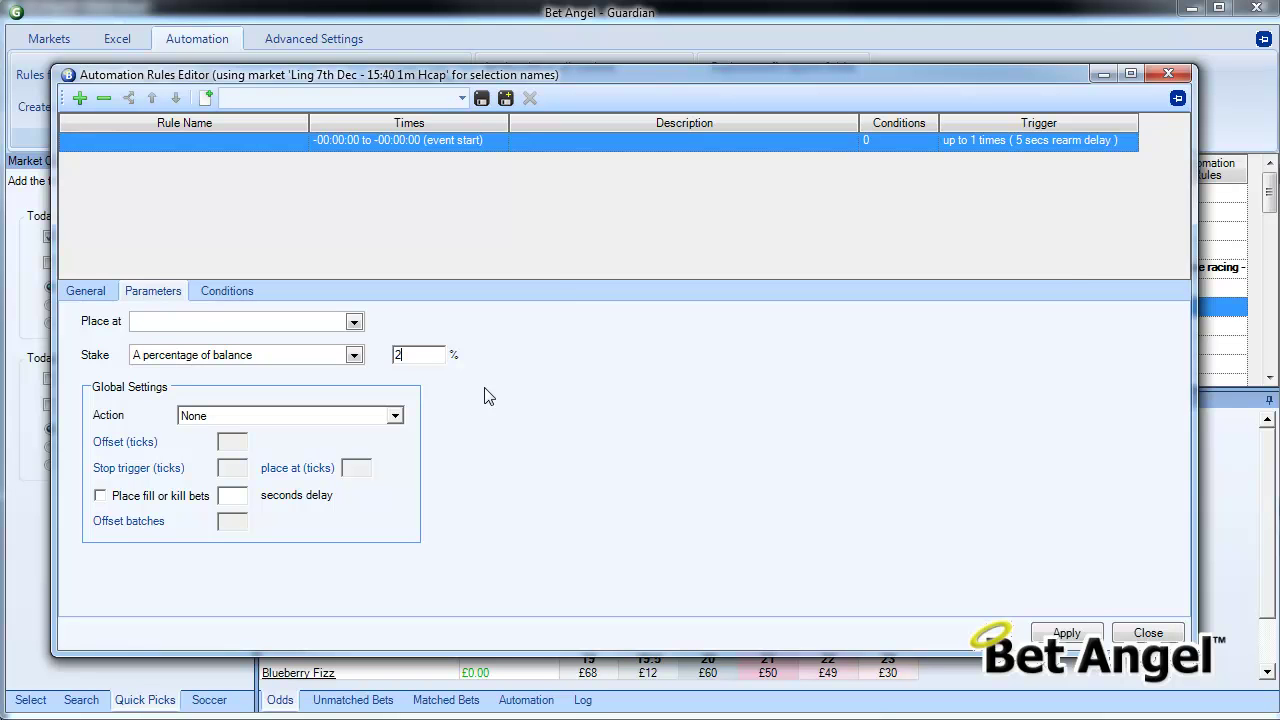
Try the stake type By liability as a percentage of balance and restore A percentage of balance.
{"action": "left_click", "coordinate": [357, 356]}
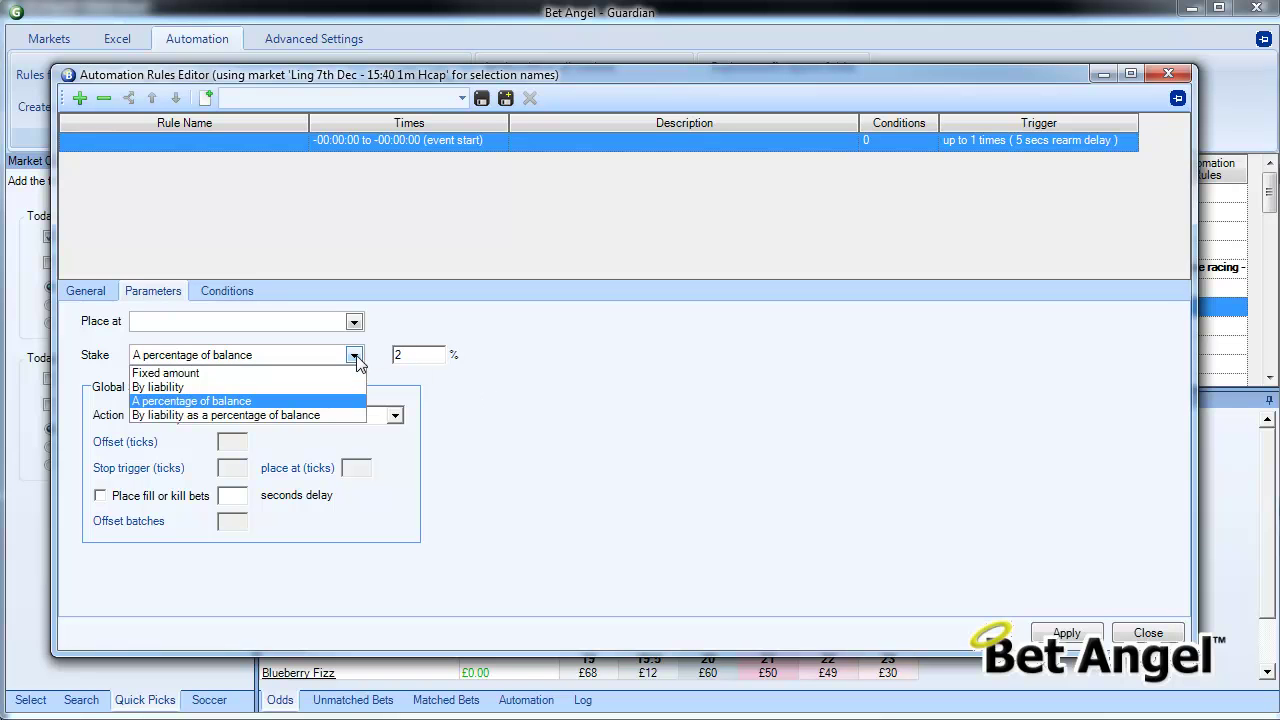
{"action": "left_click", "coordinate": [350, 415]}
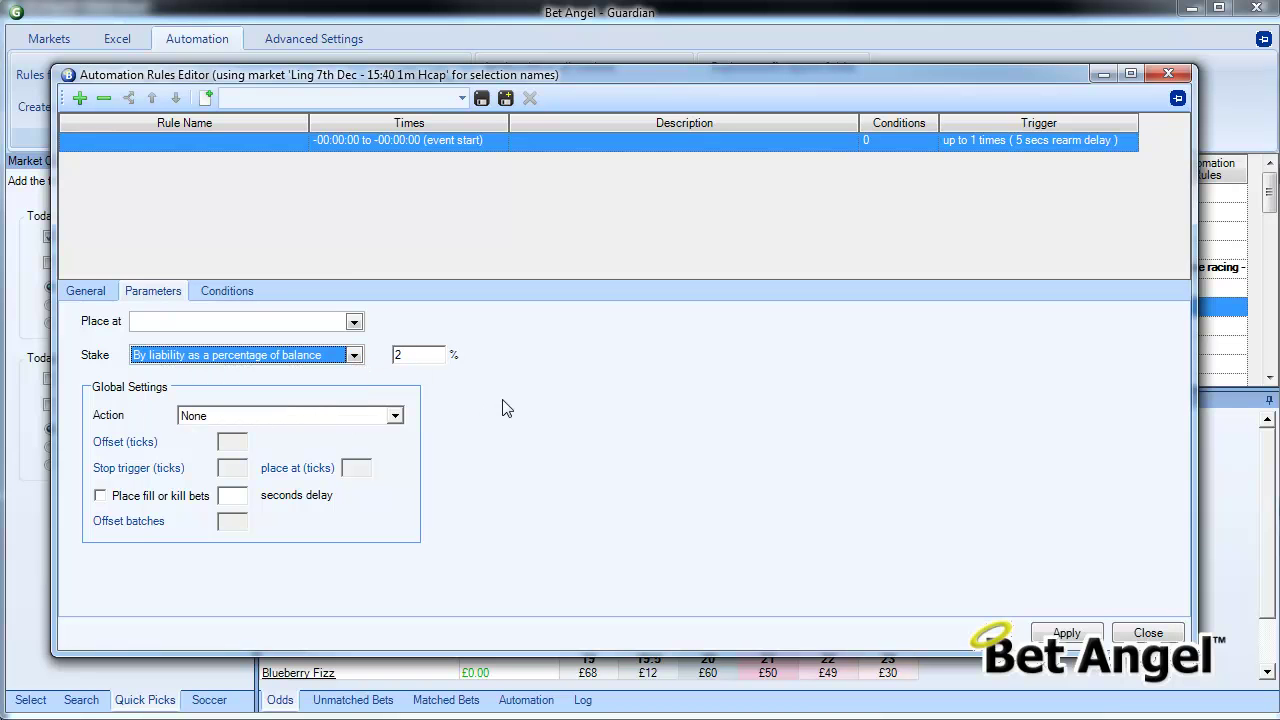
{"action": "left_click", "coordinate": [355, 358]}
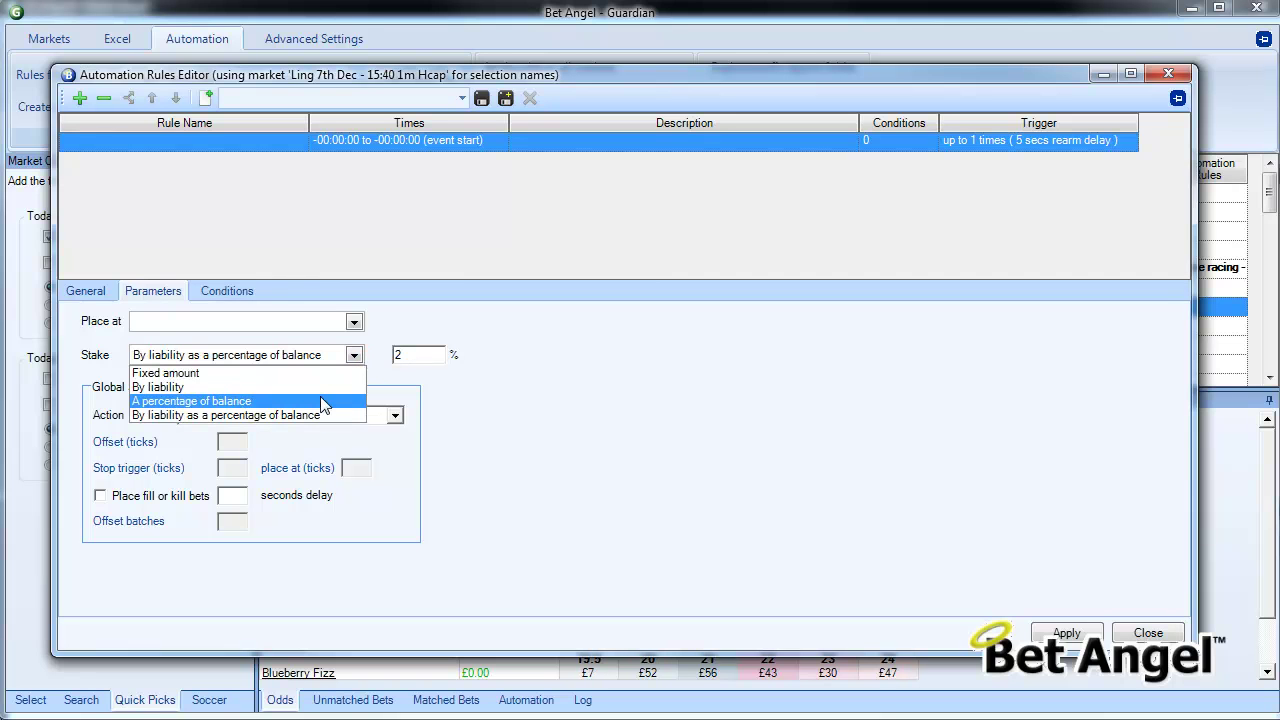
{"action": "left_click", "coordinate": [320, 400]}
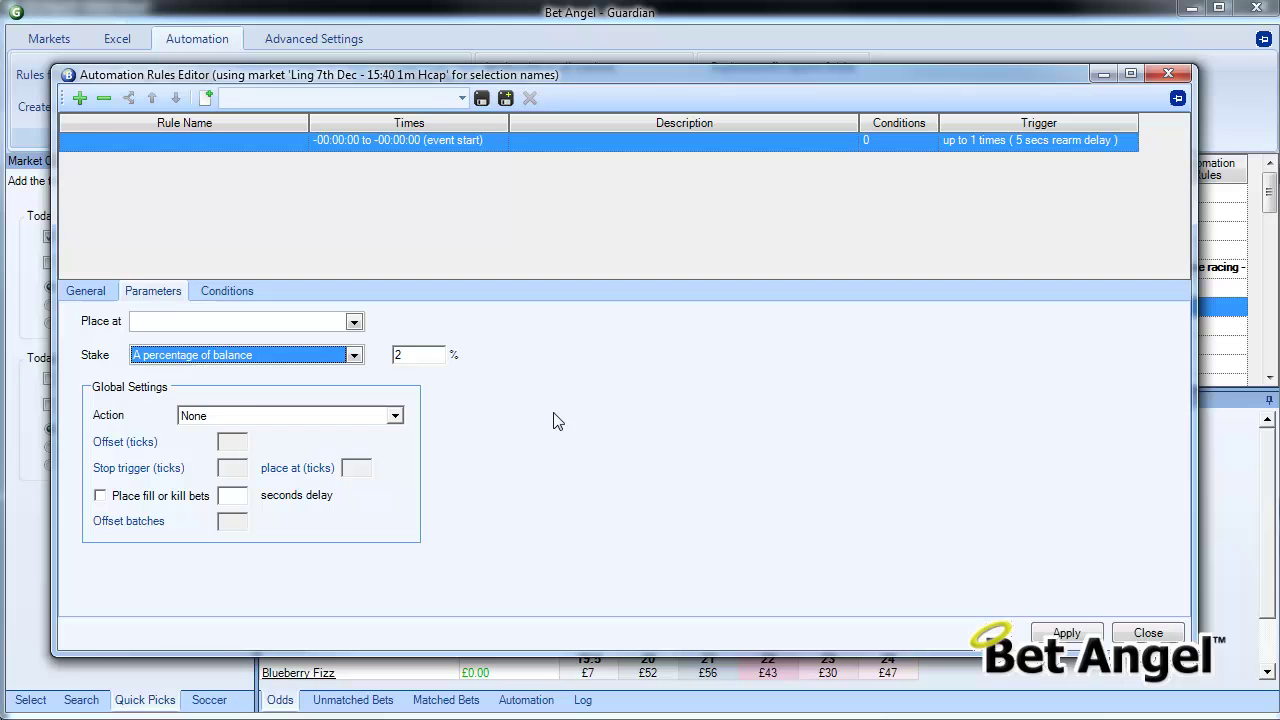
Review the offset, greening and stop actions available in the rule's global settings.
{"action": "left_click", "coordinate": [378, 417]}
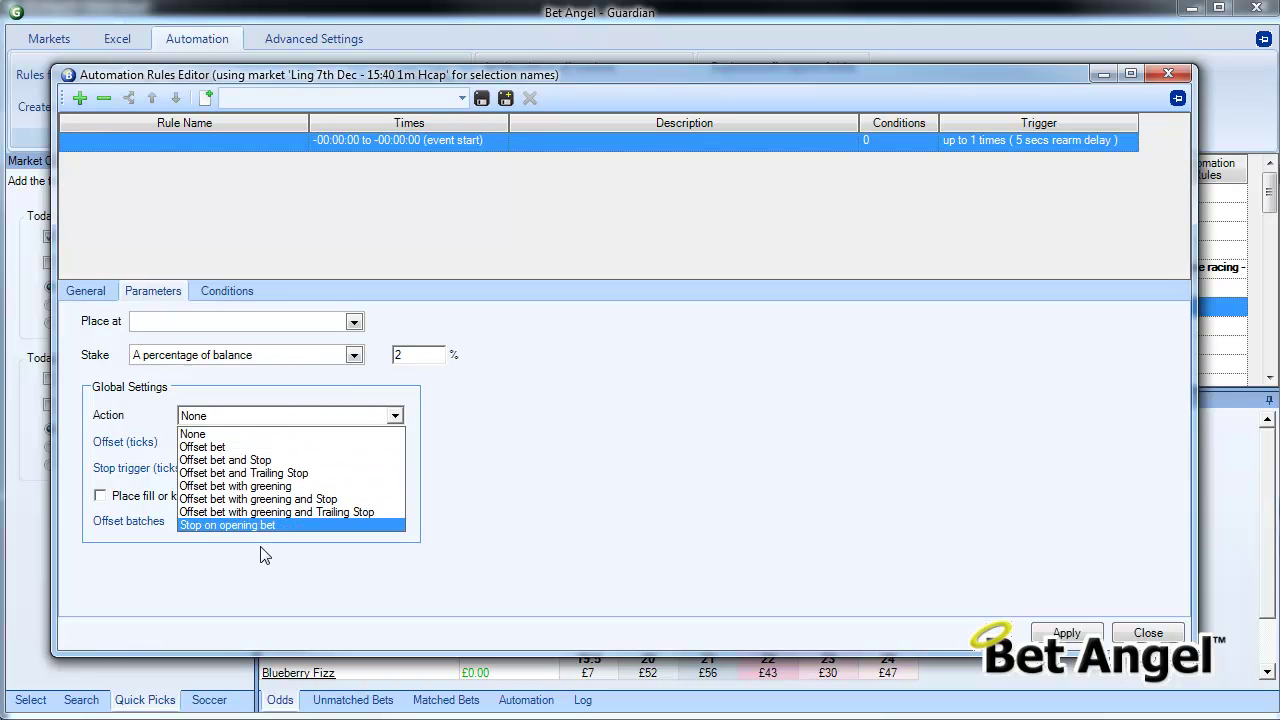
{"action": "left_click", "coordinate": [525, 447]}
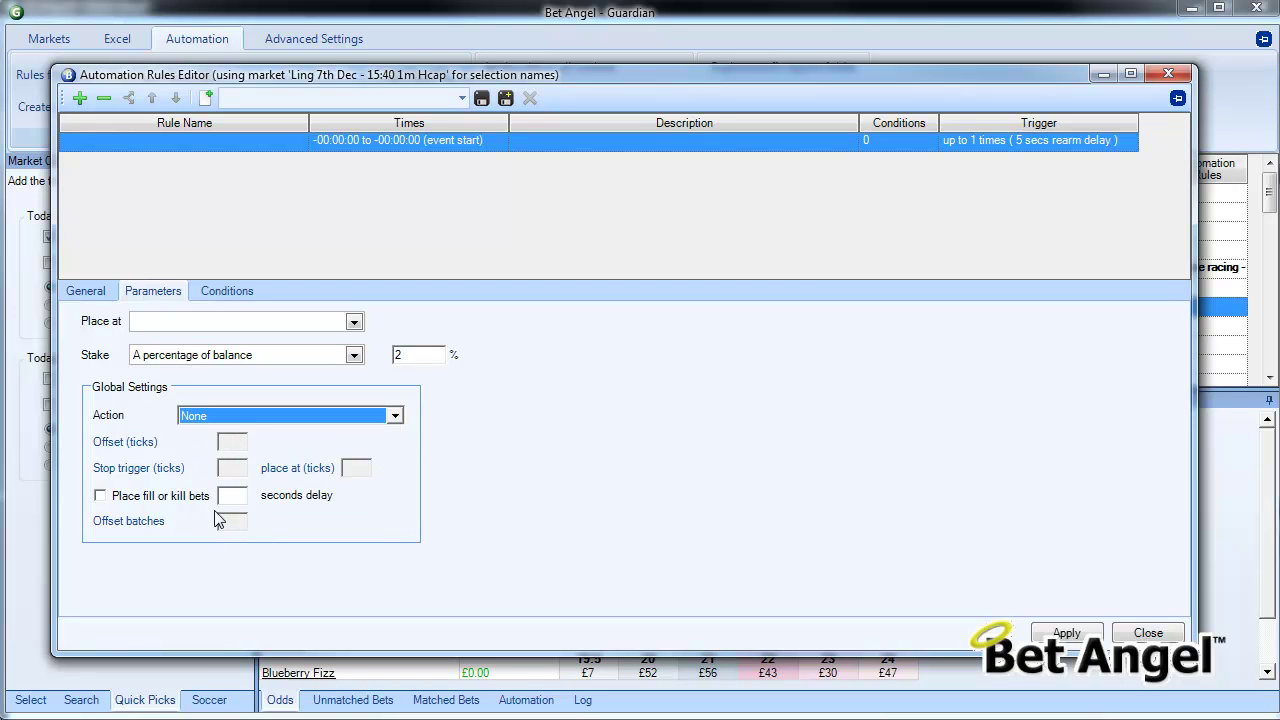
Add a new condition to the rule as a Fixed Odds condition and review its price choices.
{"action": "left_click", "coordinate": [212, 300]}
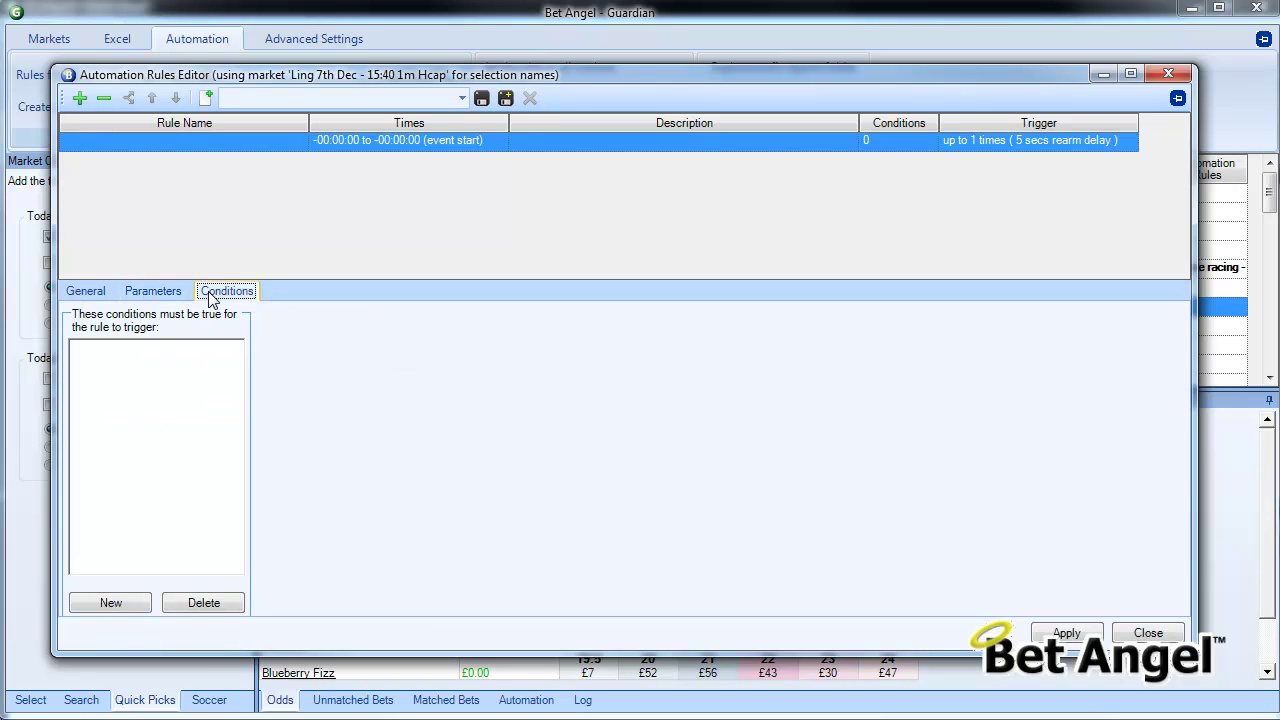
{"action": "left_click", "coordinate": [113, 605]}
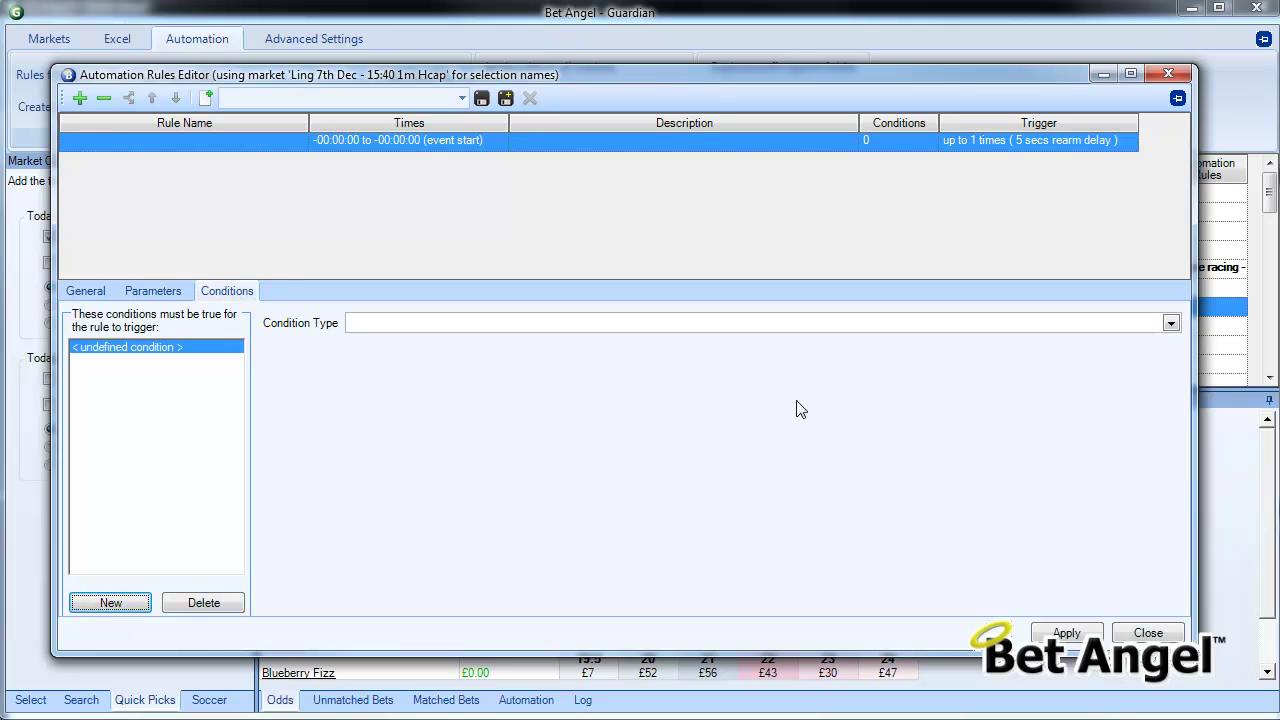
{"action": "left_click", "coordinate": [766, 324]}
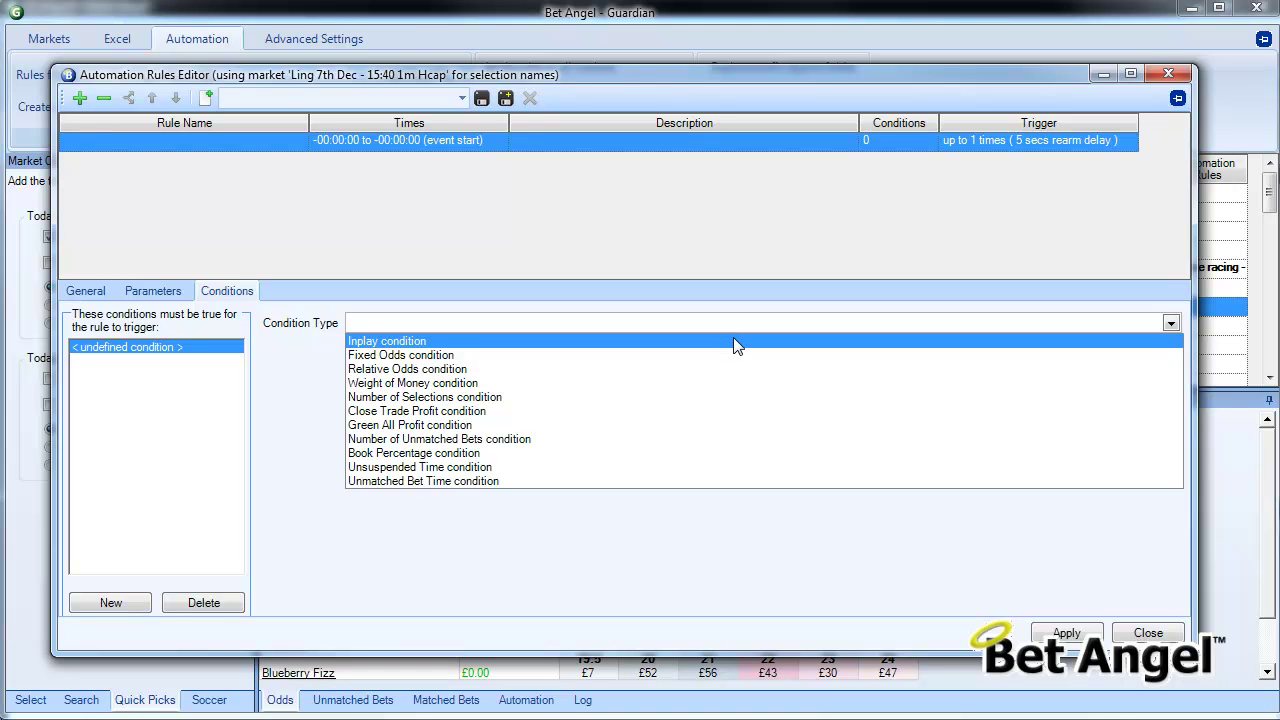
{"action": "left_click", "coordinate": [688, 362]}
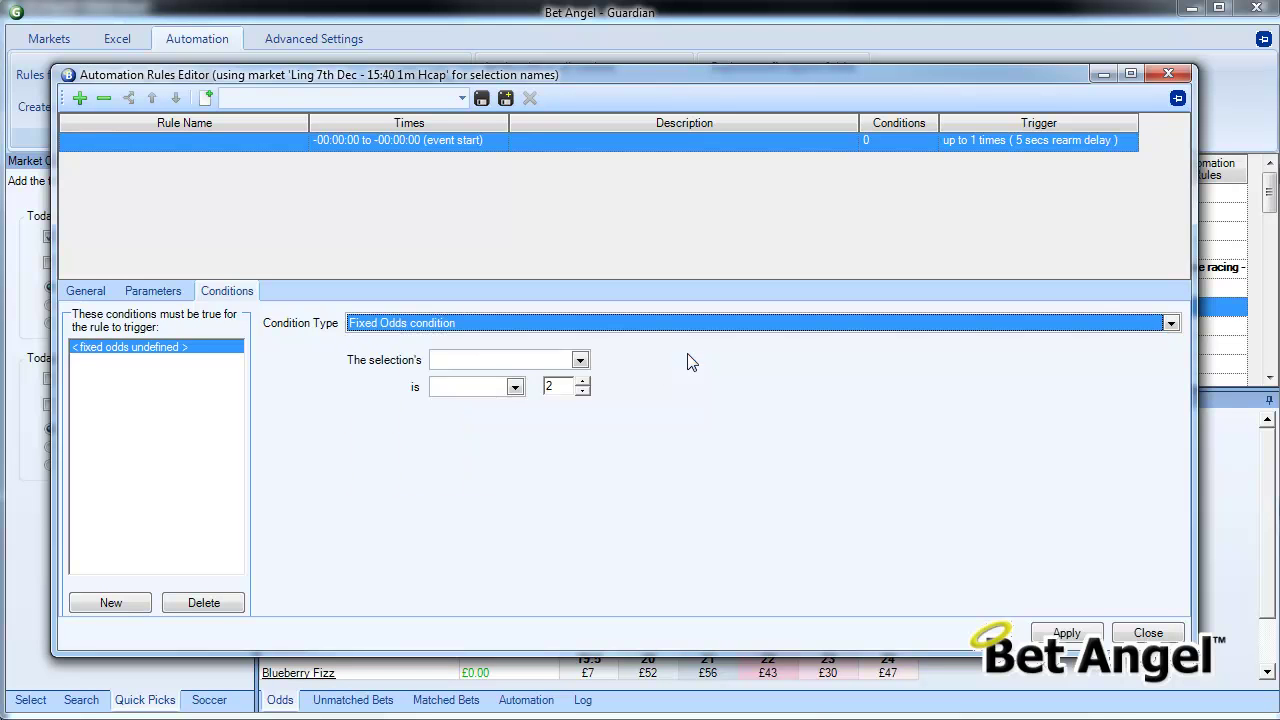
{"action": "left_click", "coordinate": [579, 362]}
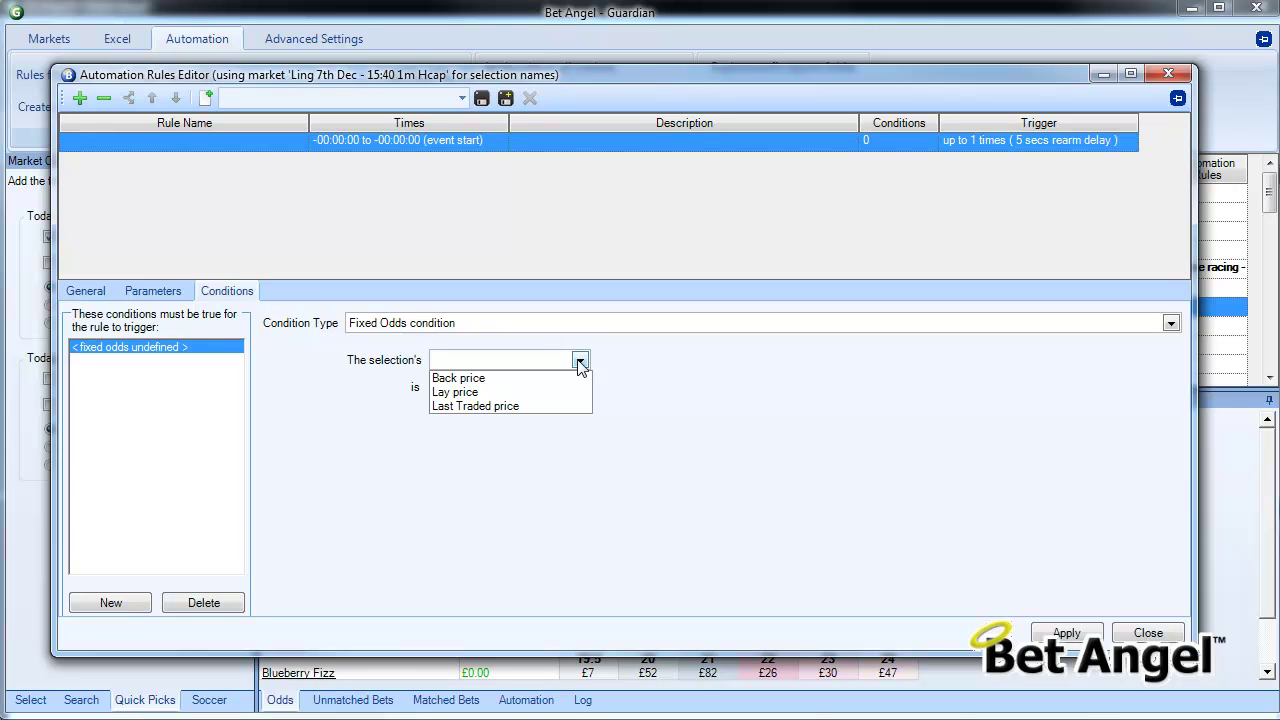
{"action": "left_click", "coordinate": [636, 365]}
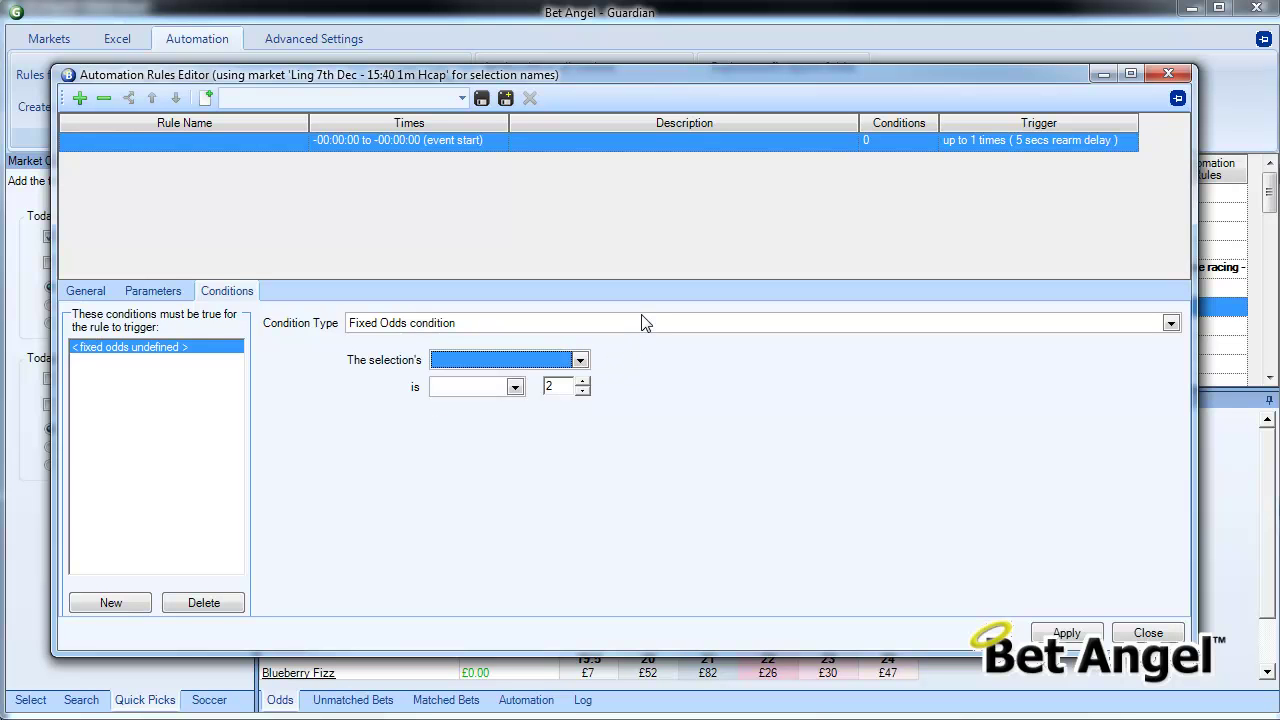
Change the condition to a Relative Odds condition on the selection's Back price and review its comparison and selection choices.
{"action": "left_click", "coordinate": [643, 322]}
{"action": "left_click", "coordinate": [606, 369]}
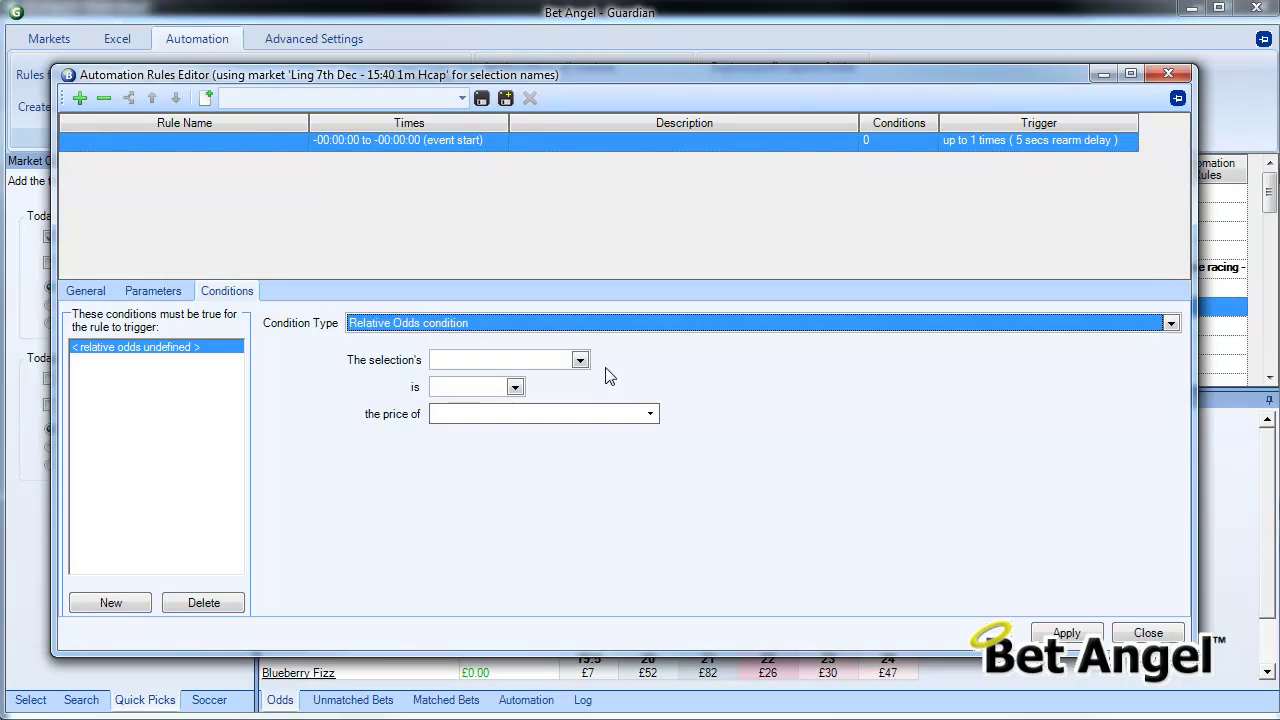
{"action": "left_click", "coordinate": [579, 361]}
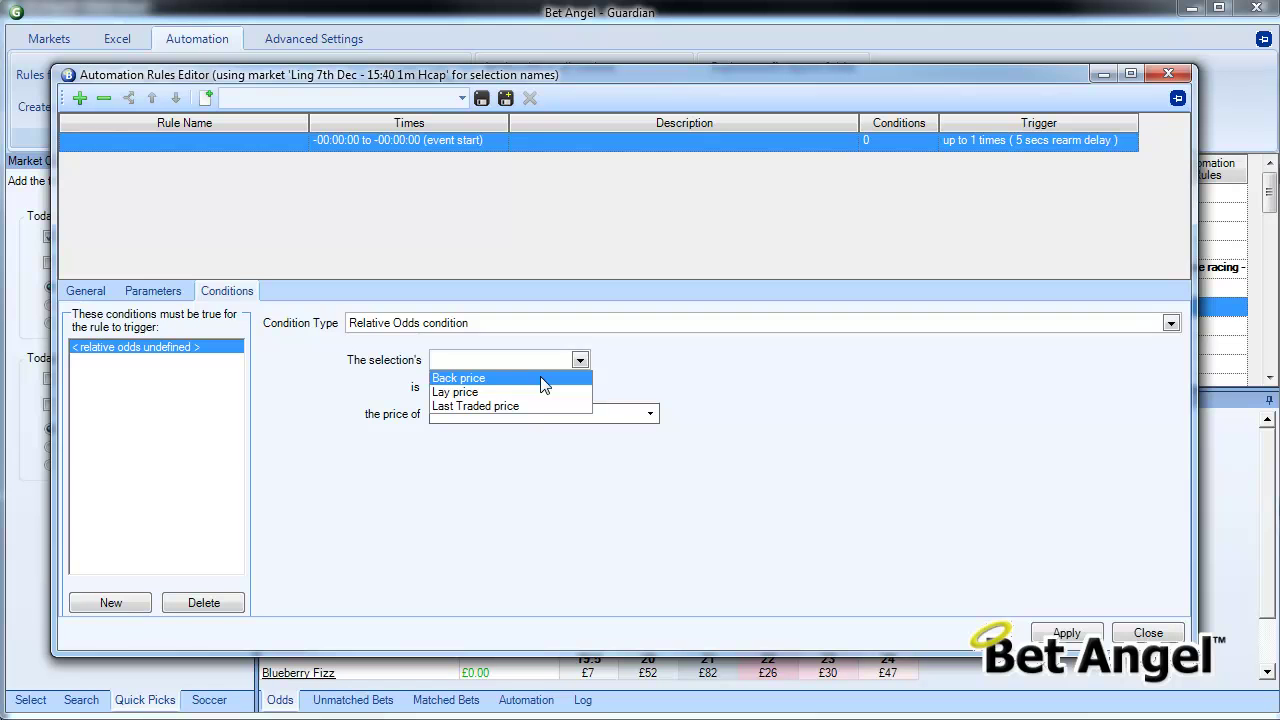
{"action": "left_click", "coordinate": [540, 378]}
{"action": "left_click", "coordinate": [514, 387]}
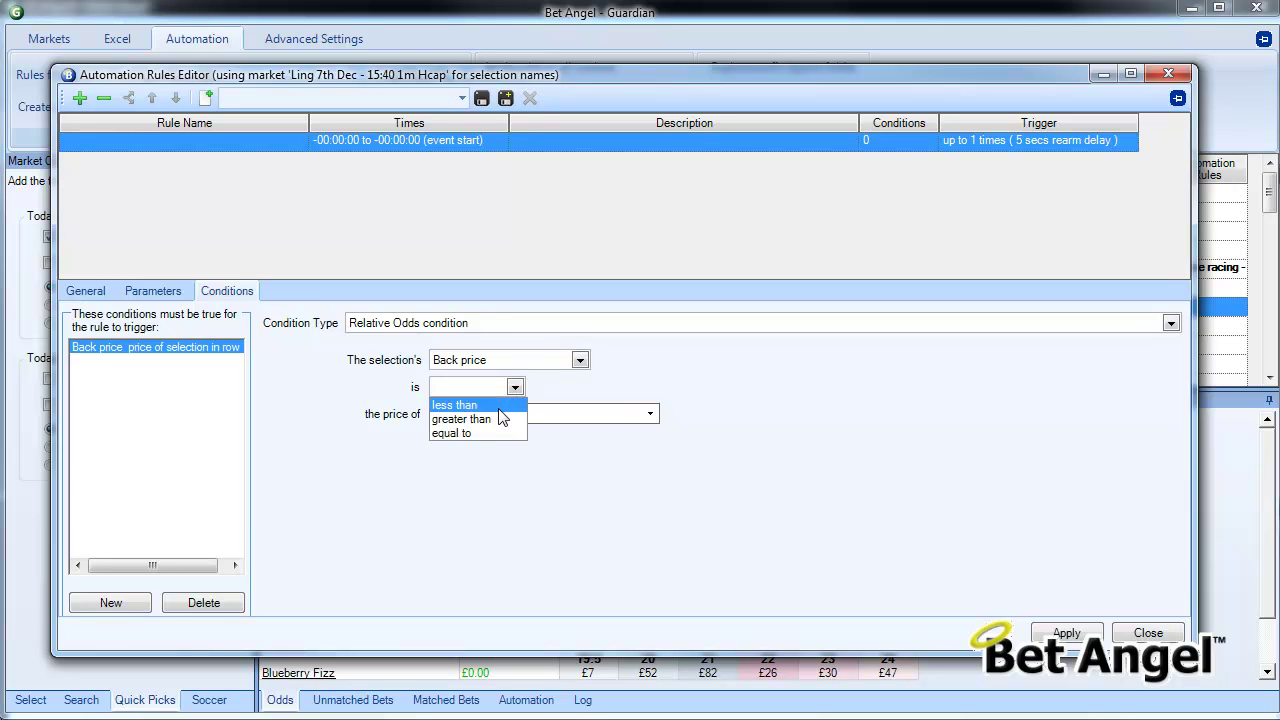
{"action": "left_click", "coordinate": [620, 414]}
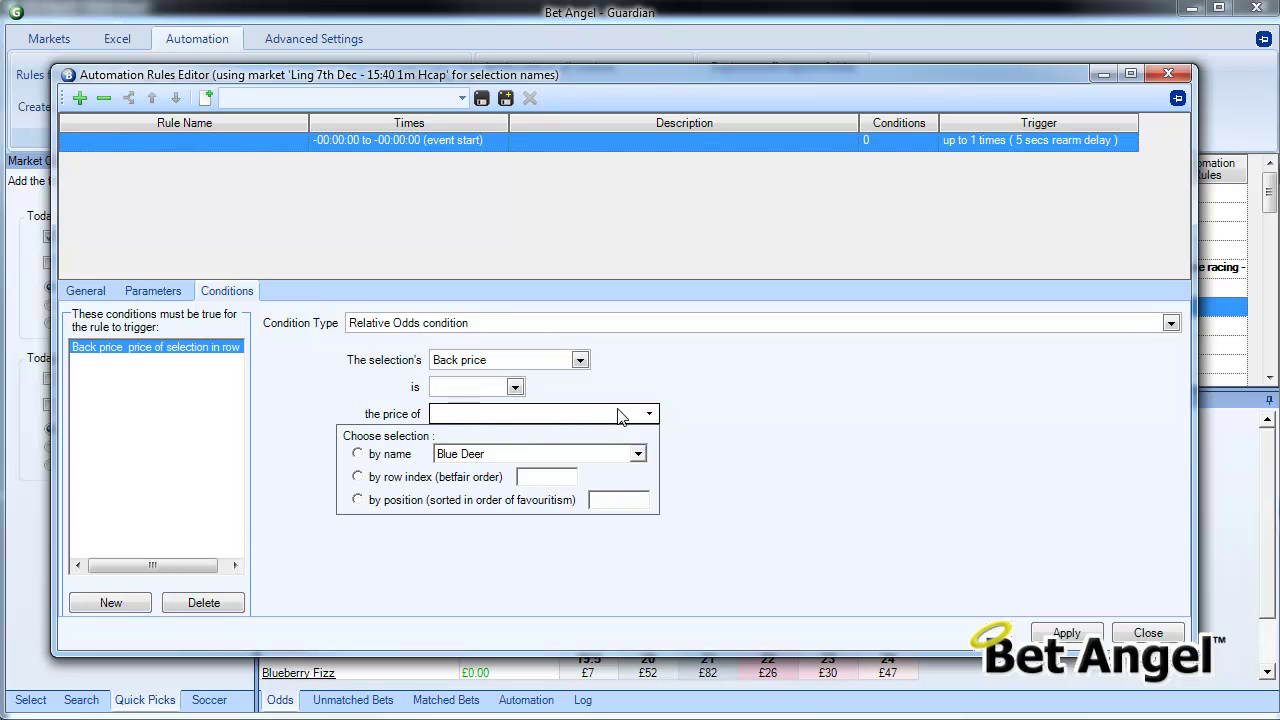
{"action": "left_click", "coordinate": [620, 414]}
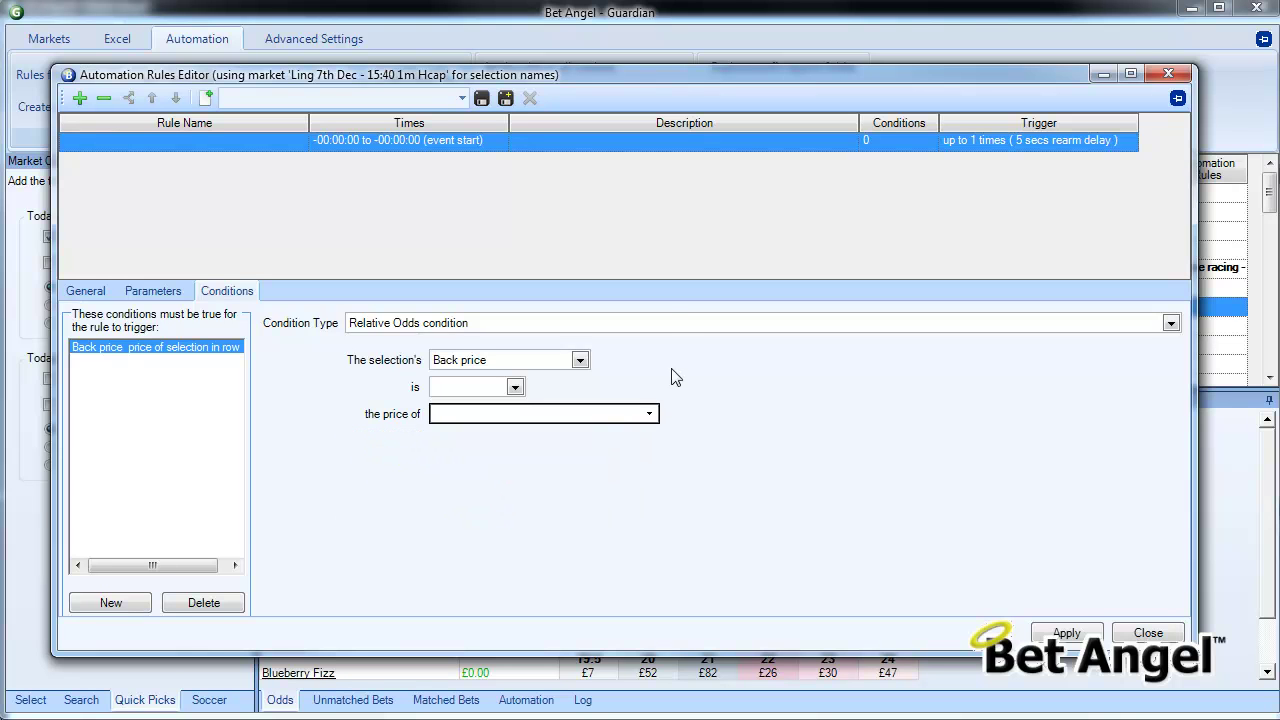
Change the condition type to Close Trade Profit condition with the trading profit compared as greater than.
{"action": "left_click", "coordinate": [671, 323]}
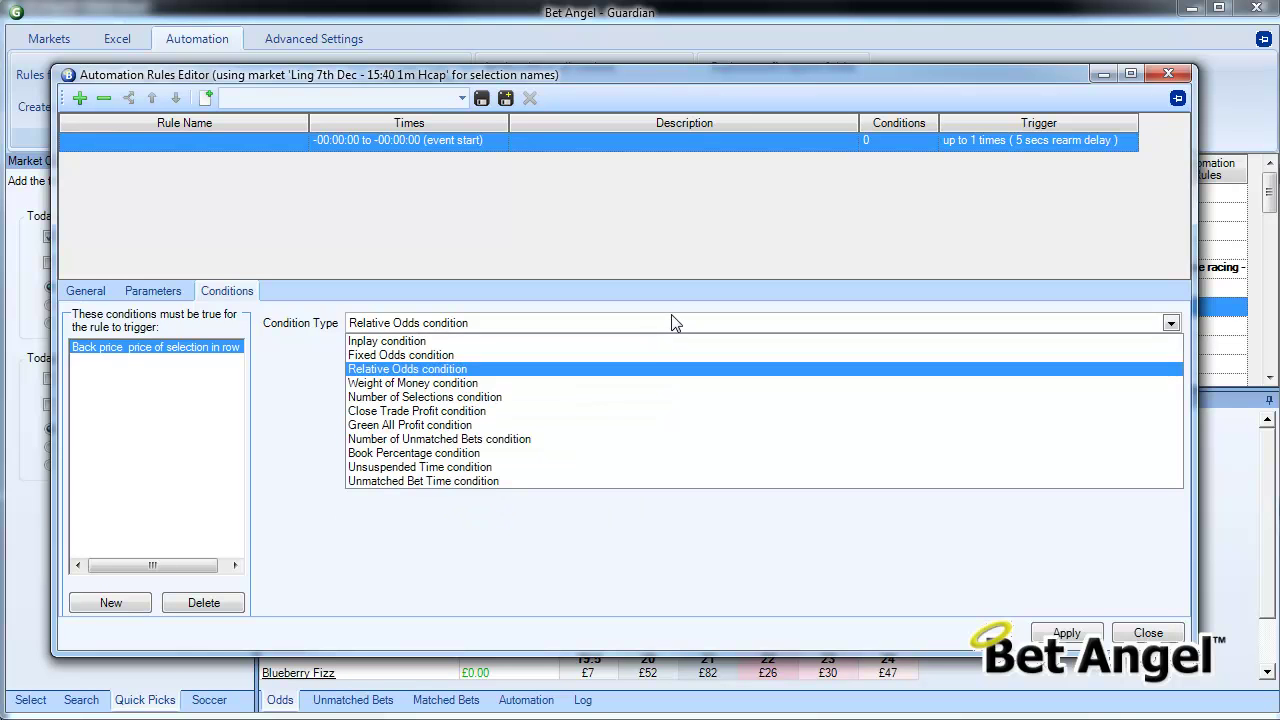
{"action": "left_click", "coordinate": [596, 420]}
{"action": "left_click", "coordinate": [496, 384]}
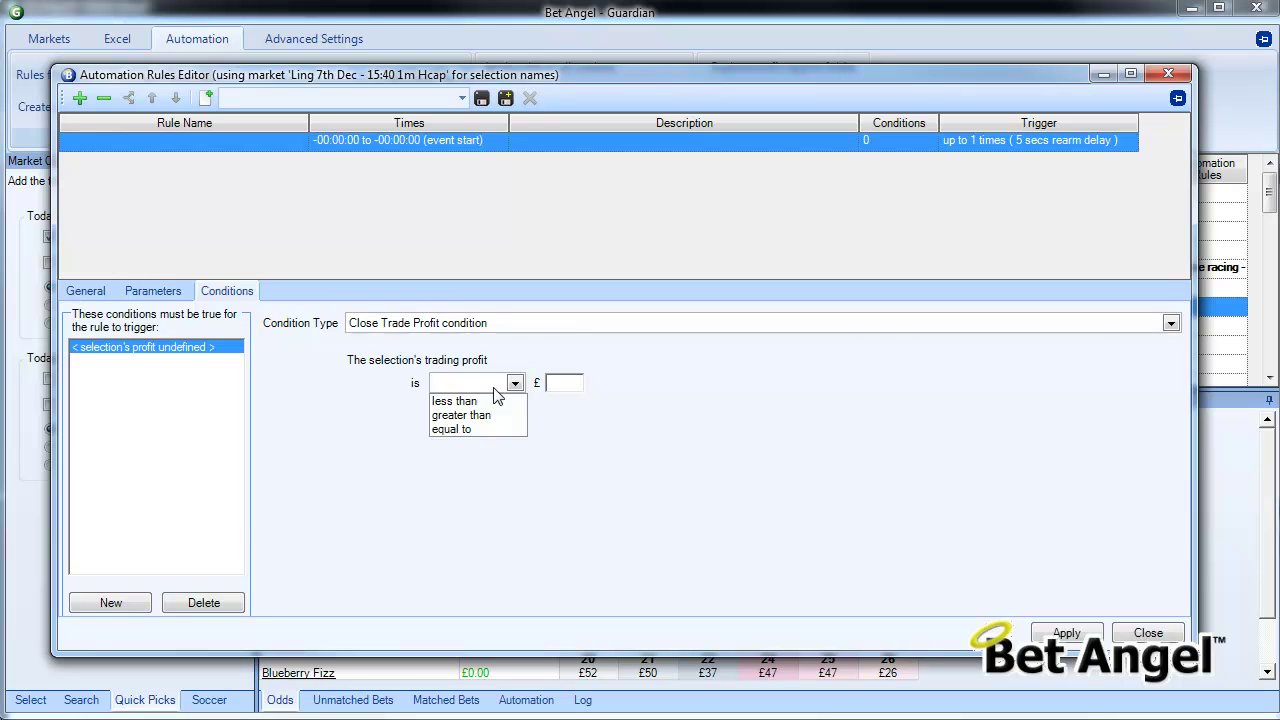
{"action": "left_click", "coordinate": [510, 412]}
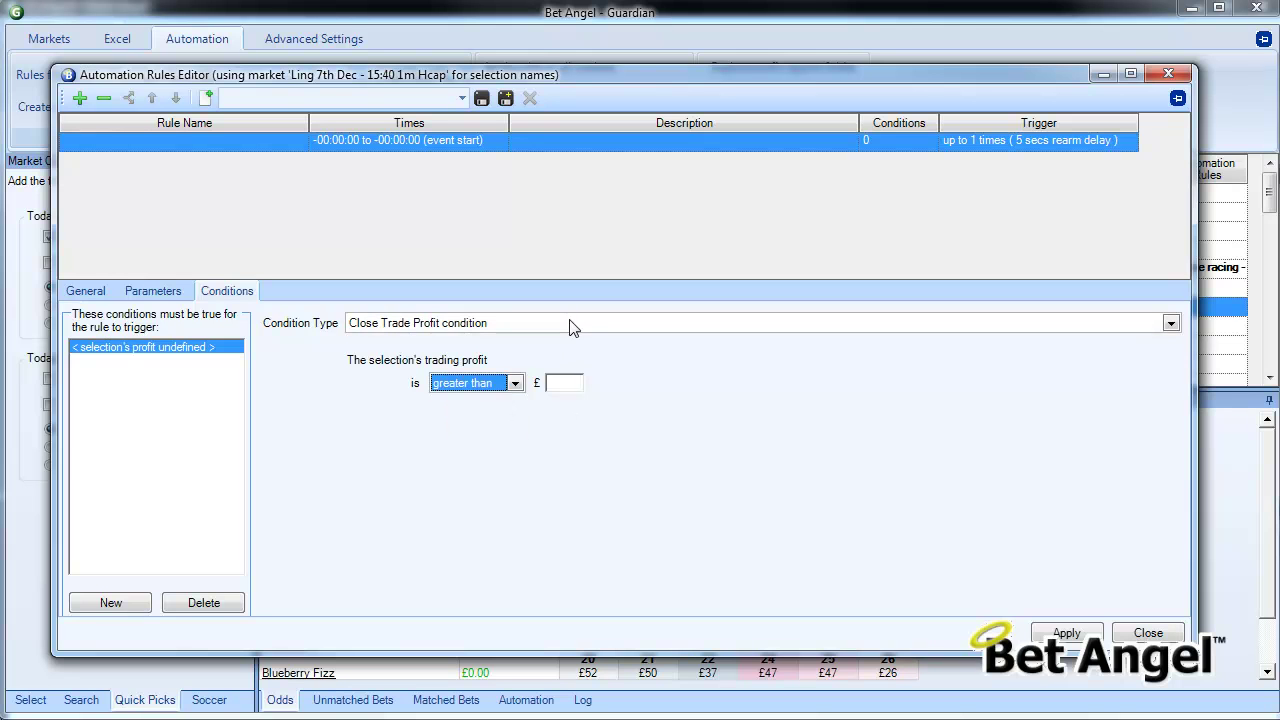
Switch the condition type to Green All Profit condition and from there to Number of Unmatched Bets condition.
{"action": "left_click", "coordinate": [569, 323]}
{"action": "left_click", "coordinate": [521, 430]}
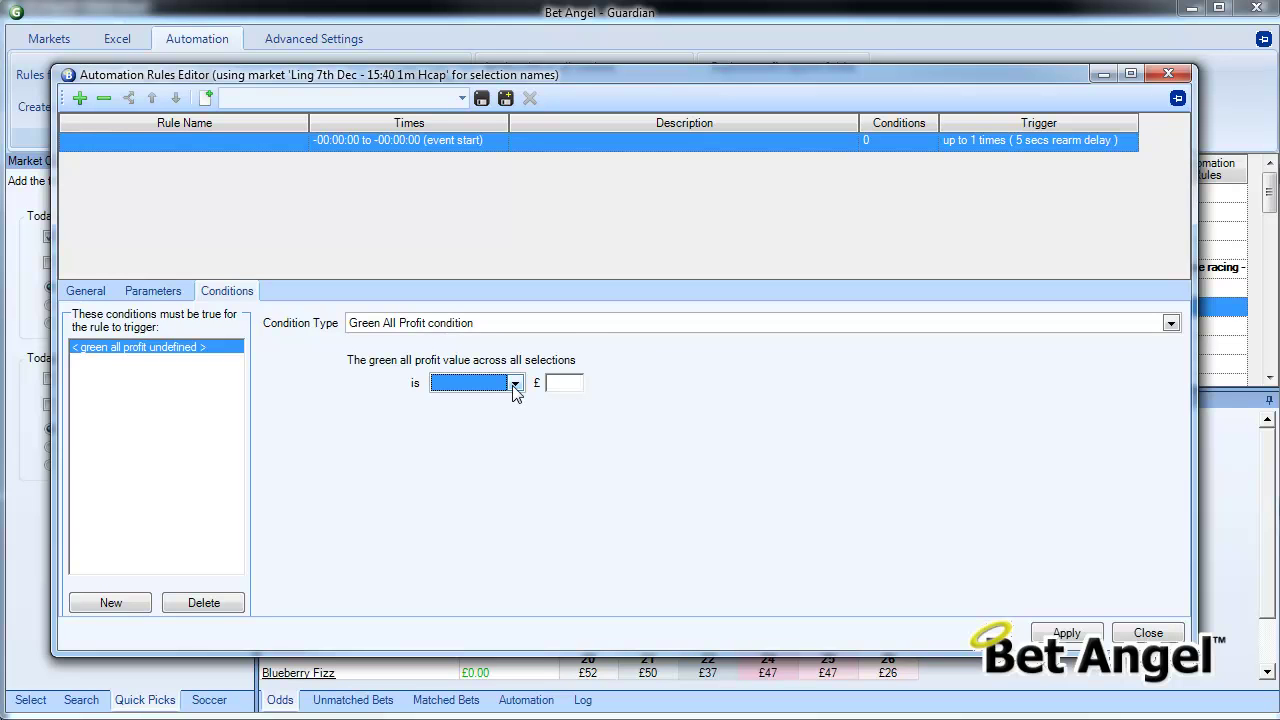
{"action": "left_click", "coordinate": [569, 325]}
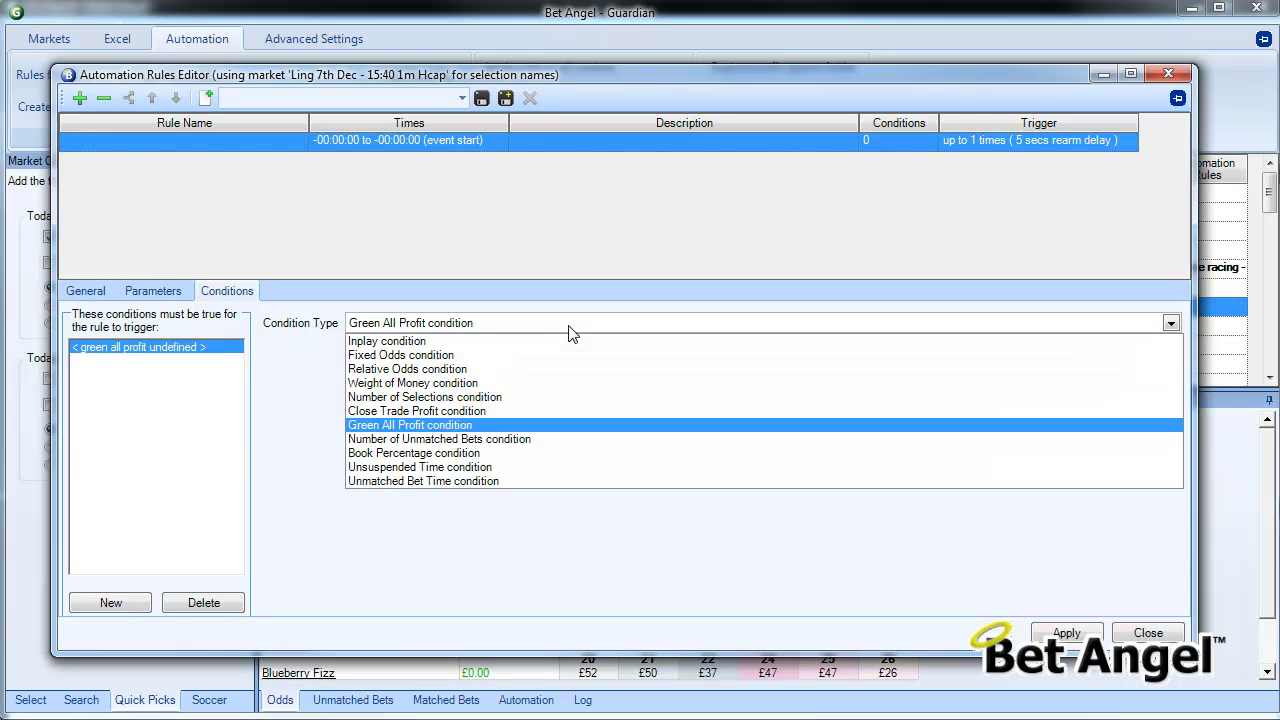
{"action": "left_click", "coordinate": [551, 441]}
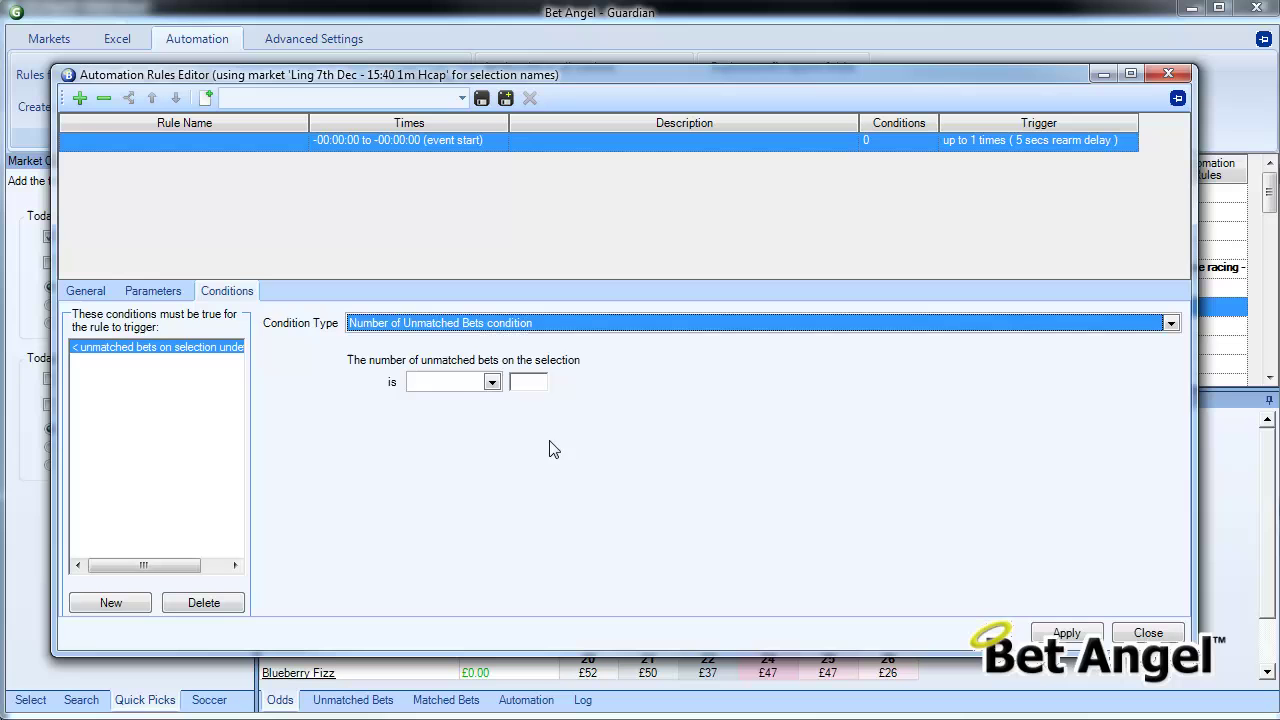
Change the condition type to Book Percentage condition and review its market percentage and comparison choices.
{"action": "left_click", "coordinate": [492, 383]}
{"action": "left_click", "coordinate": [508, 326]}
{"action": "left_click", "coordinate": [508, 326]}
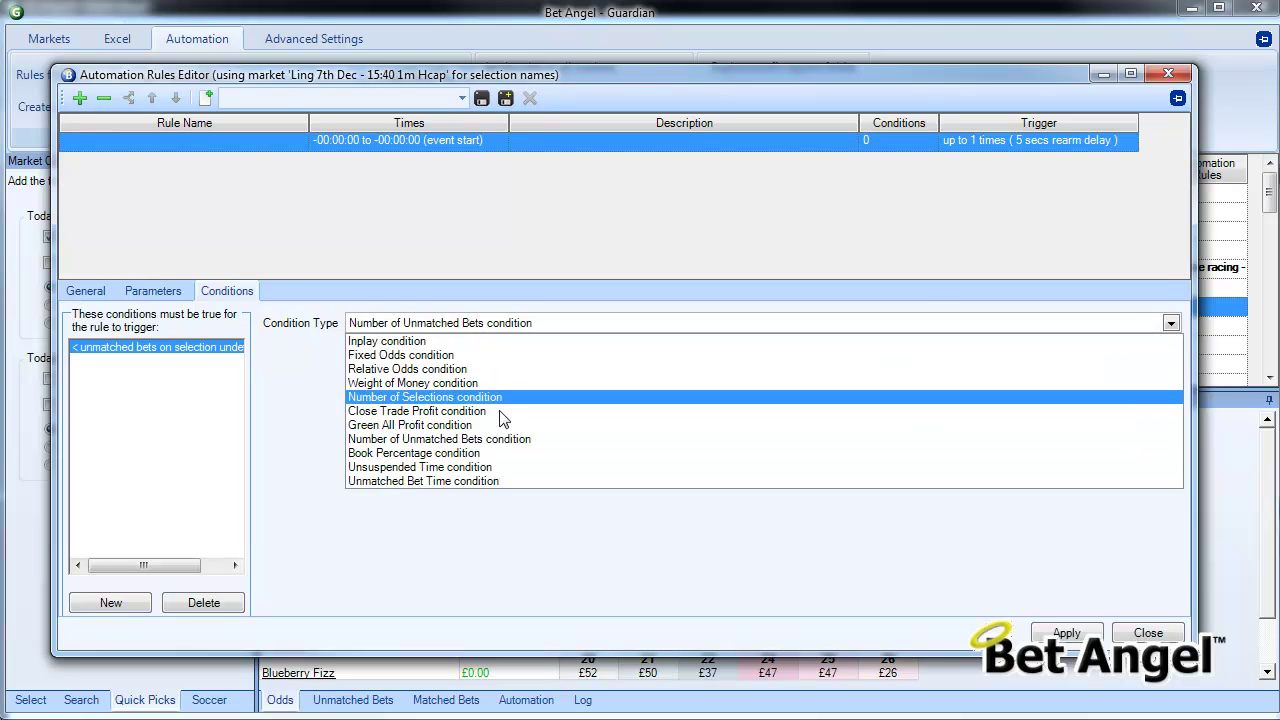
{"action": "left_click", "coordinate": [502, 458]}
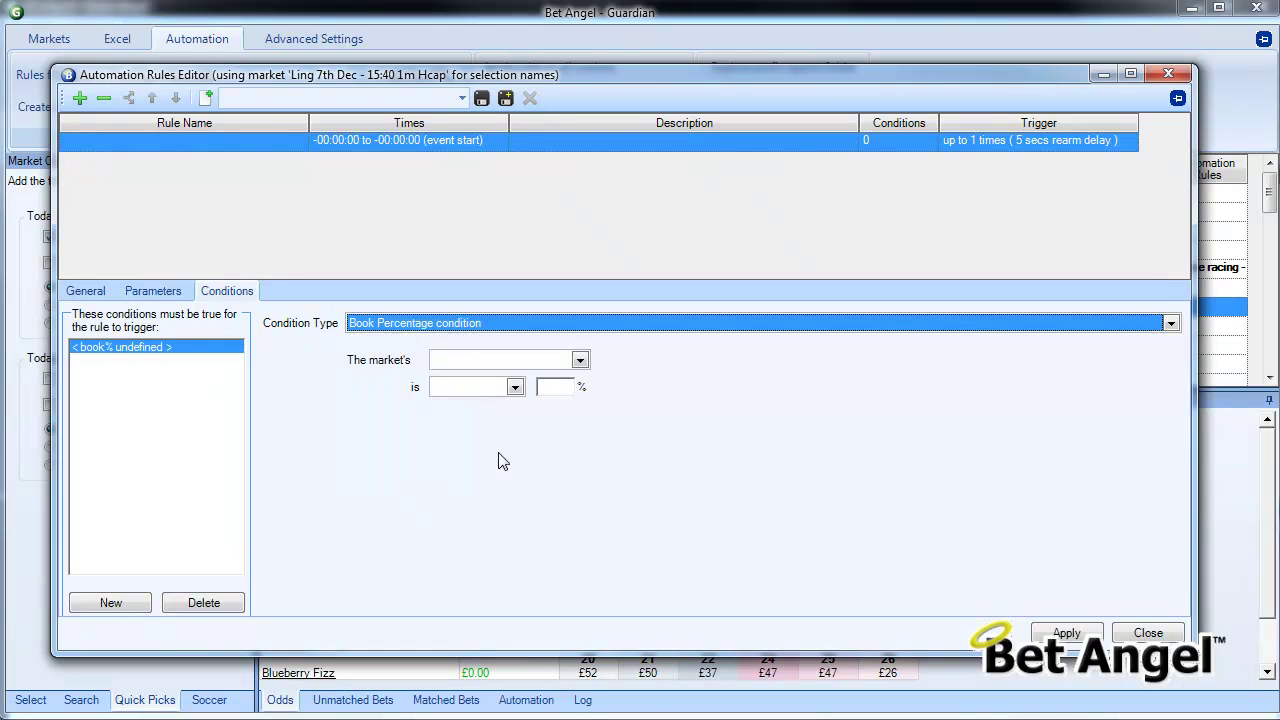
{"action": "left_click", "coordinate": [547, 360]}
{"action": "left_click", "coordinate": [665, 396]}
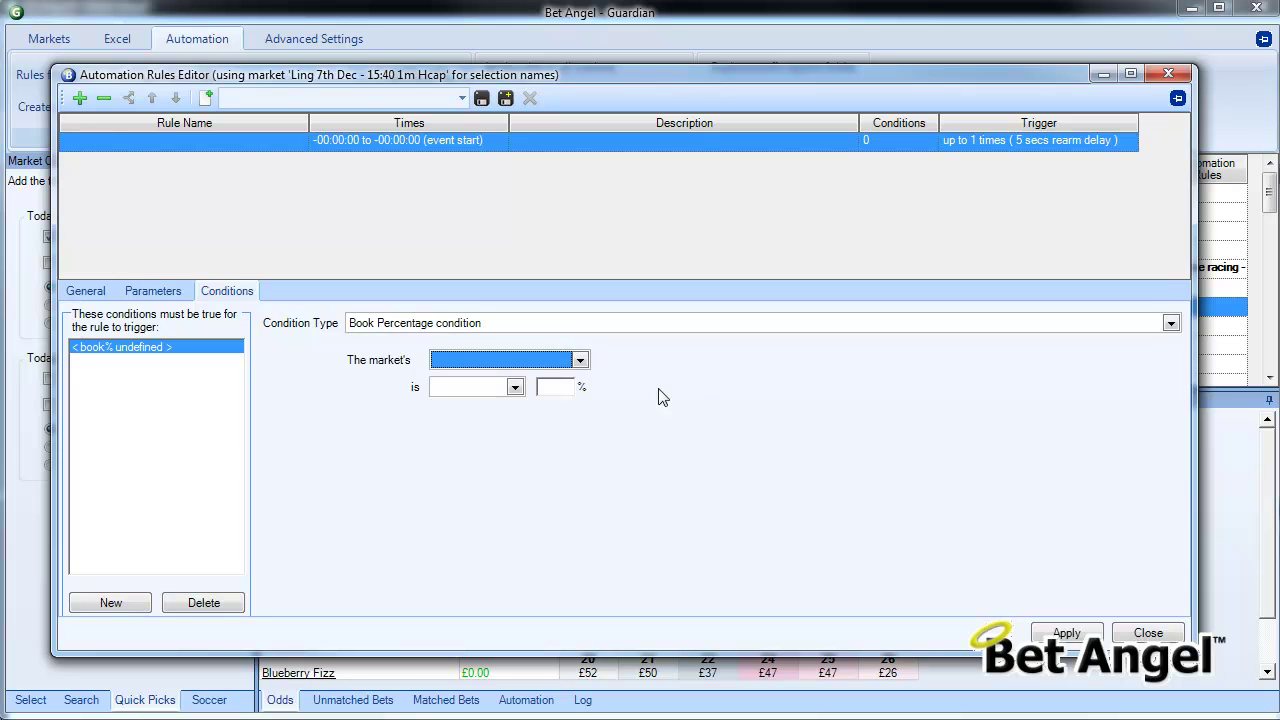
{"action": "left_click", "coordinate": [500, 391]}
Switch the condition type to Unsuspended Time condition and review the comparison choices for the time since the market was unsuspended.
{"action": "left_click", "coordinate": [511, 330]}
{"action": "left_click", "coordinate": [527, 330]}
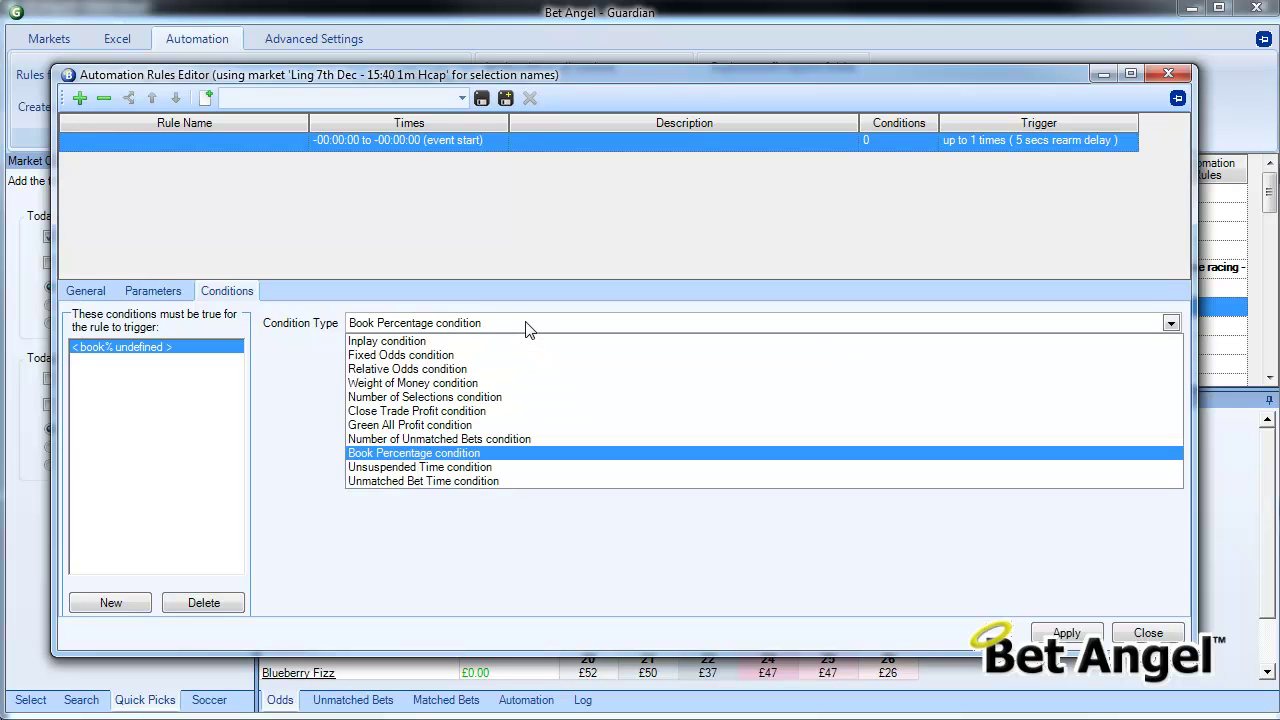
{"action": "left_click", "coordinate": [512, 469]}
{"action": "left_click", "coordinate": [487, 385]}
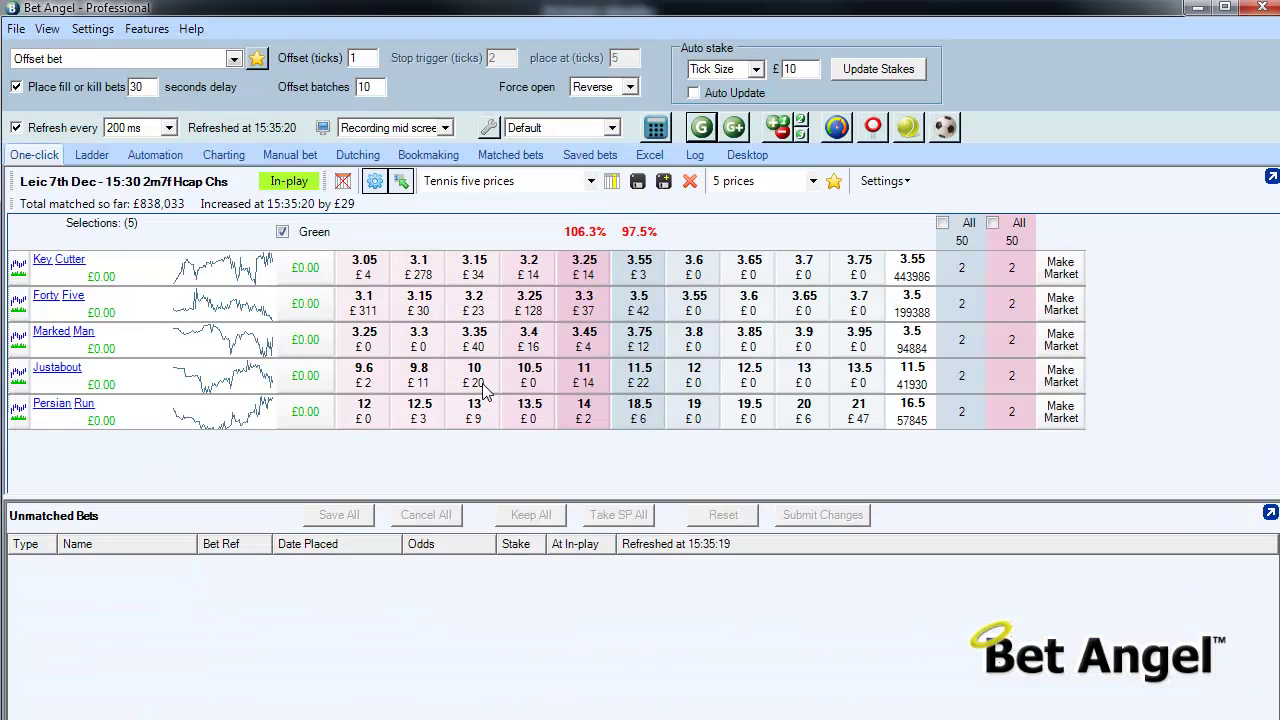
{"action": "left_click", "coordinate": [701, 128]}
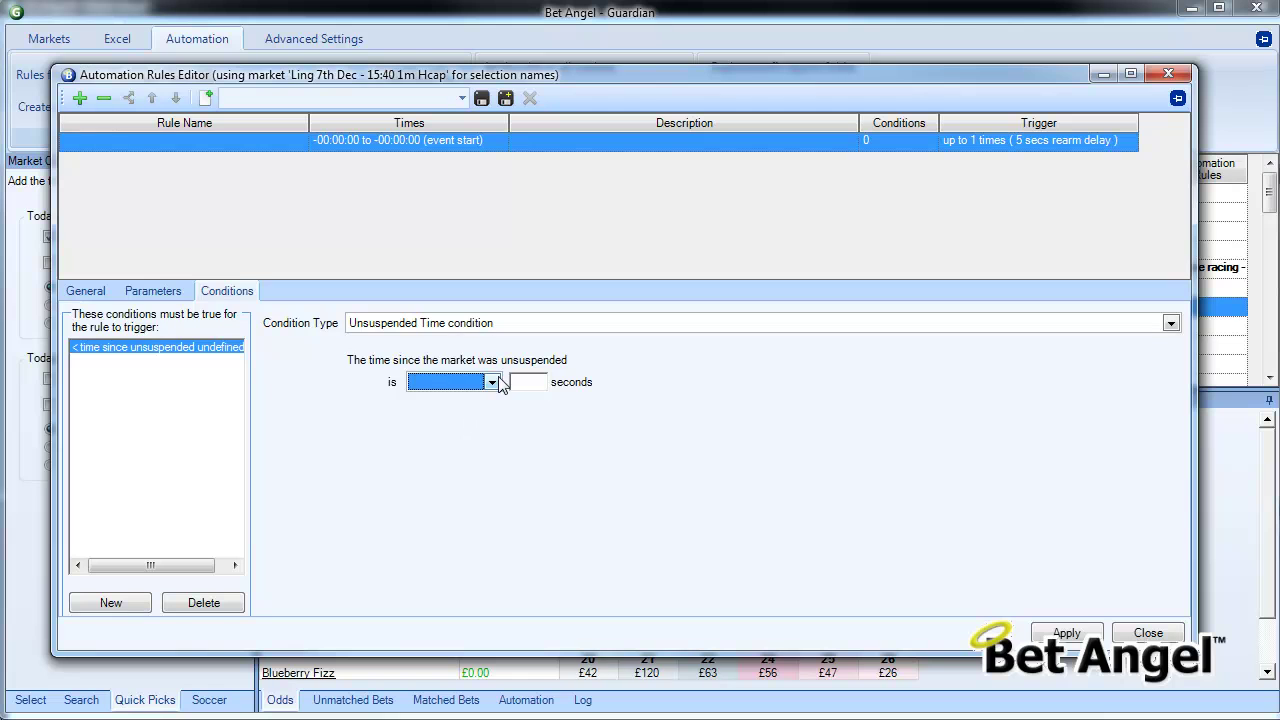
{"action": "left_click", "coordinate": [492, 384]}
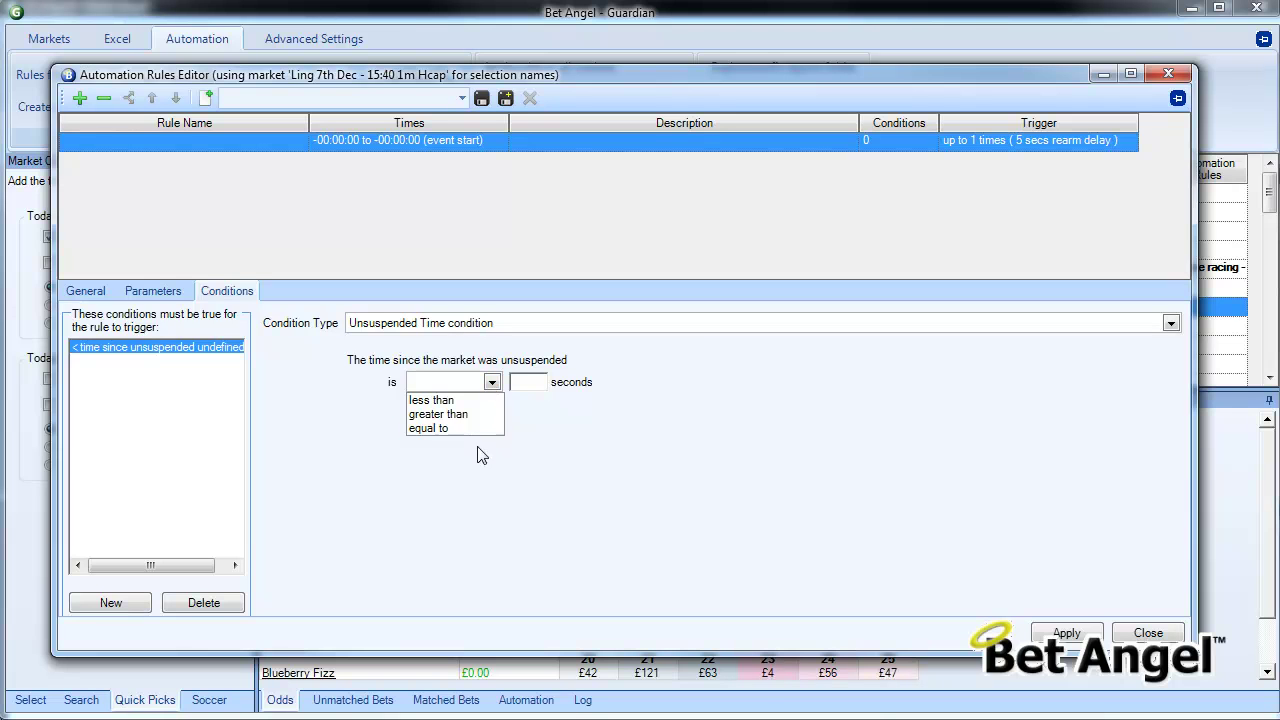
{"action": "left_click", "coordinate": [615, 409]}
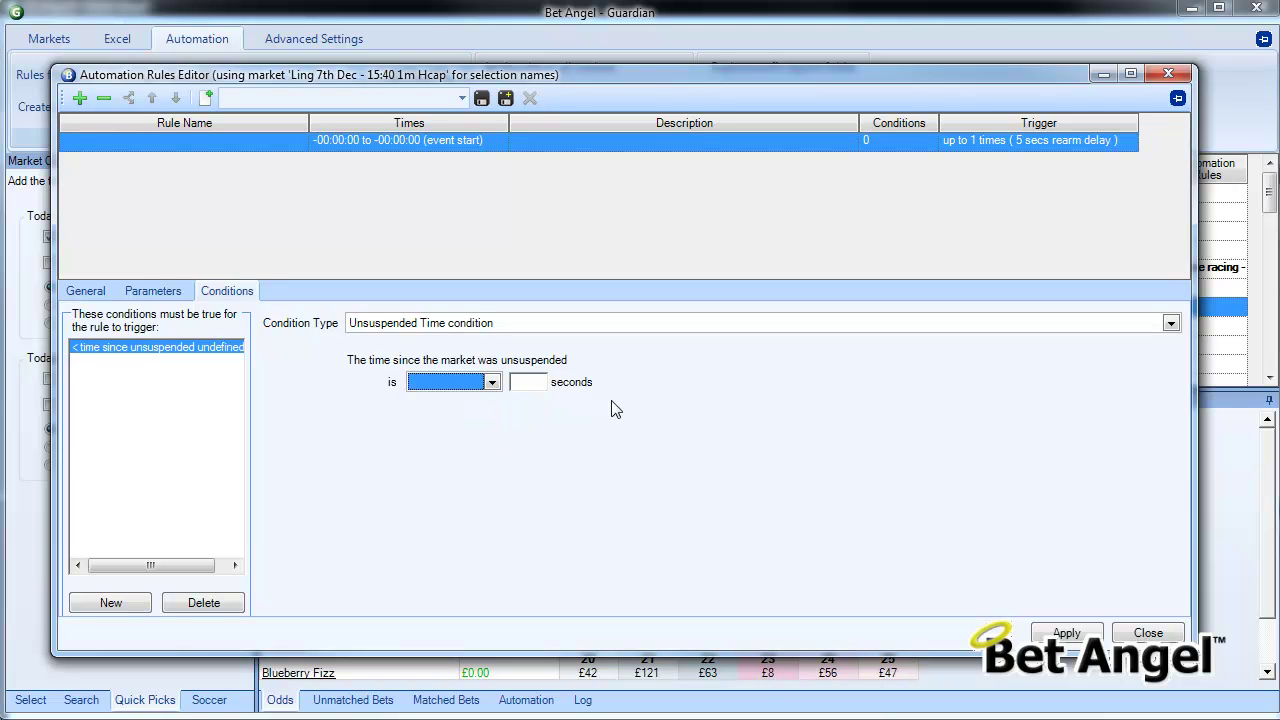
Set the condition type to Unmatched Bet Time condition.
{"action": "left_click", "coordinate": [548, 328]}
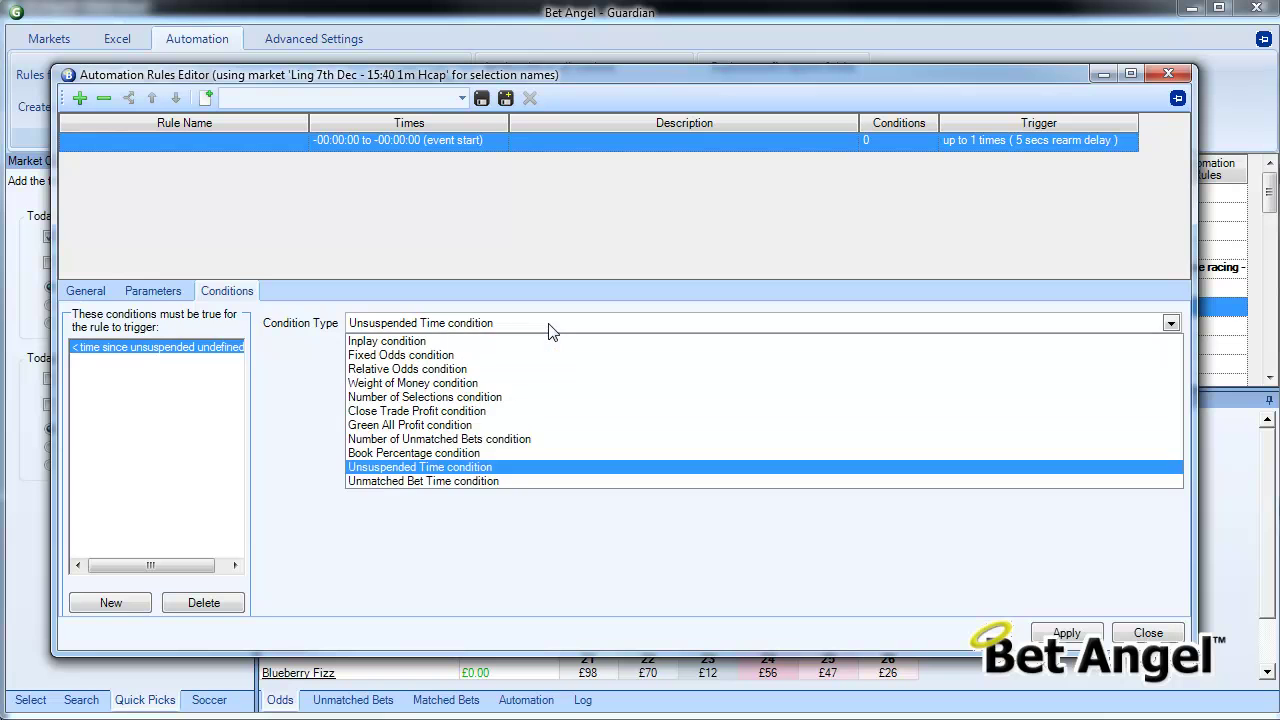
{"action": "left_click", "coordinate": [508, 484]}
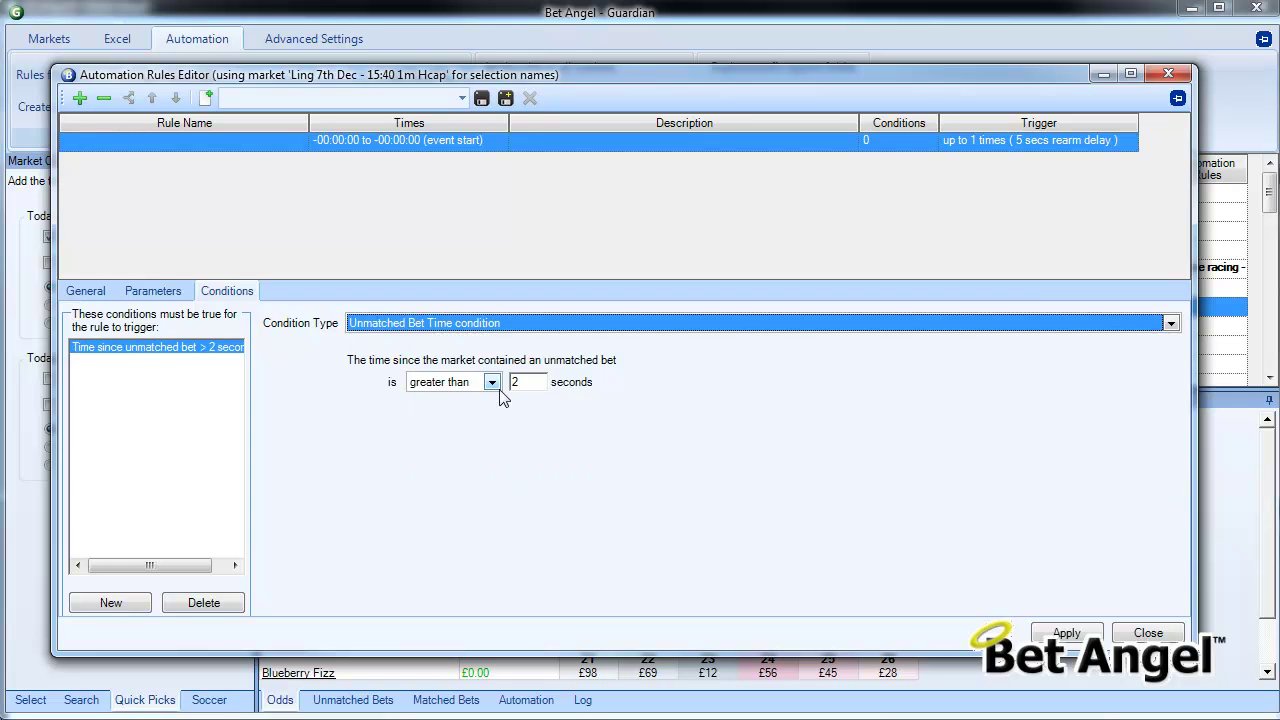